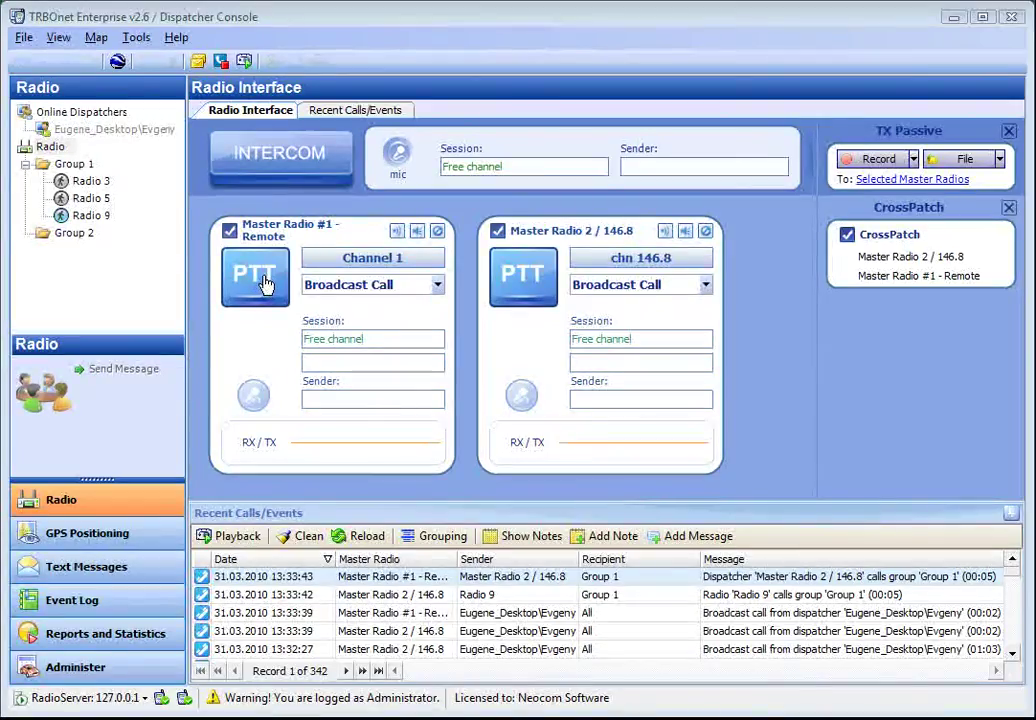
- Make a broadcast call on both Master Radio #1 - Remote and Master Radio 2 / 146.8, ending the transmission on each
click(266, 284)
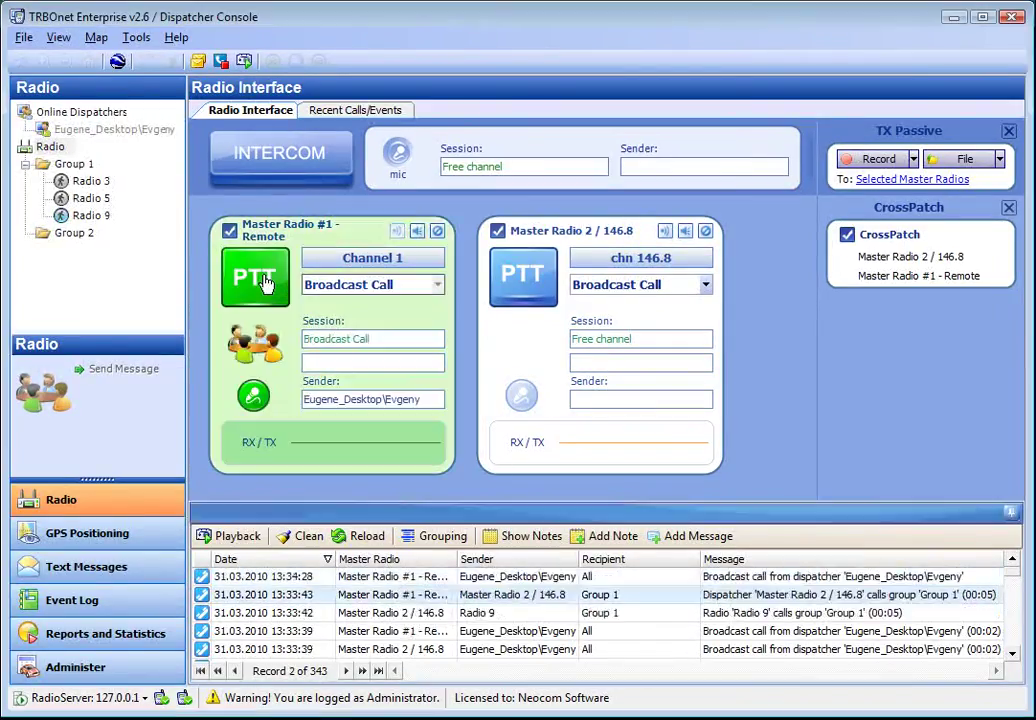
click(528, 283)
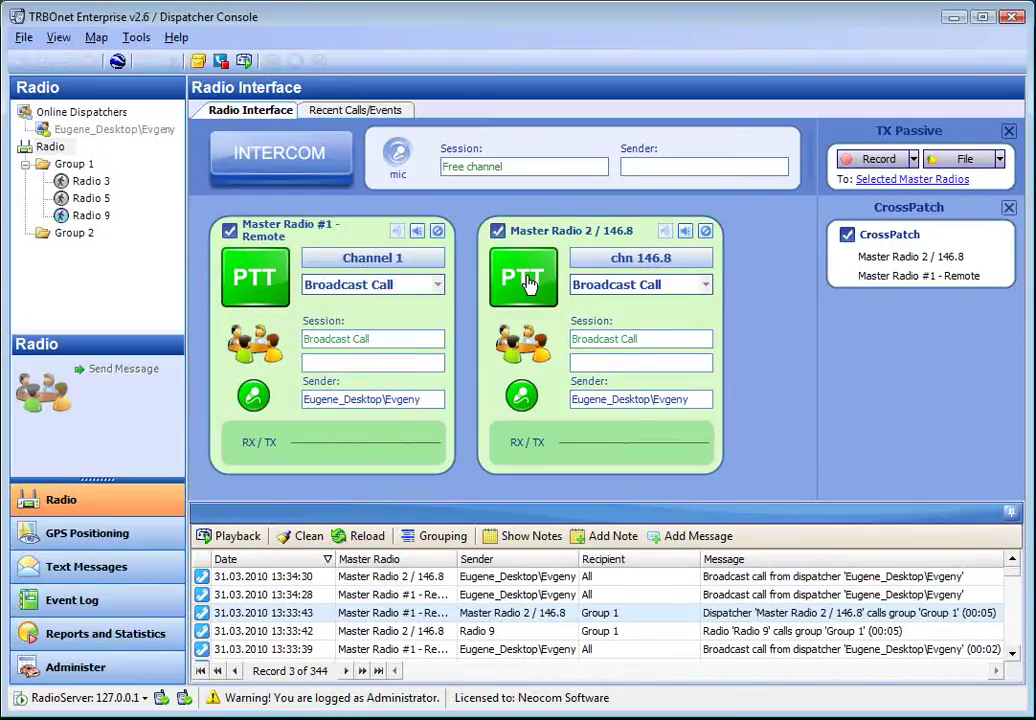
click(528, 283)
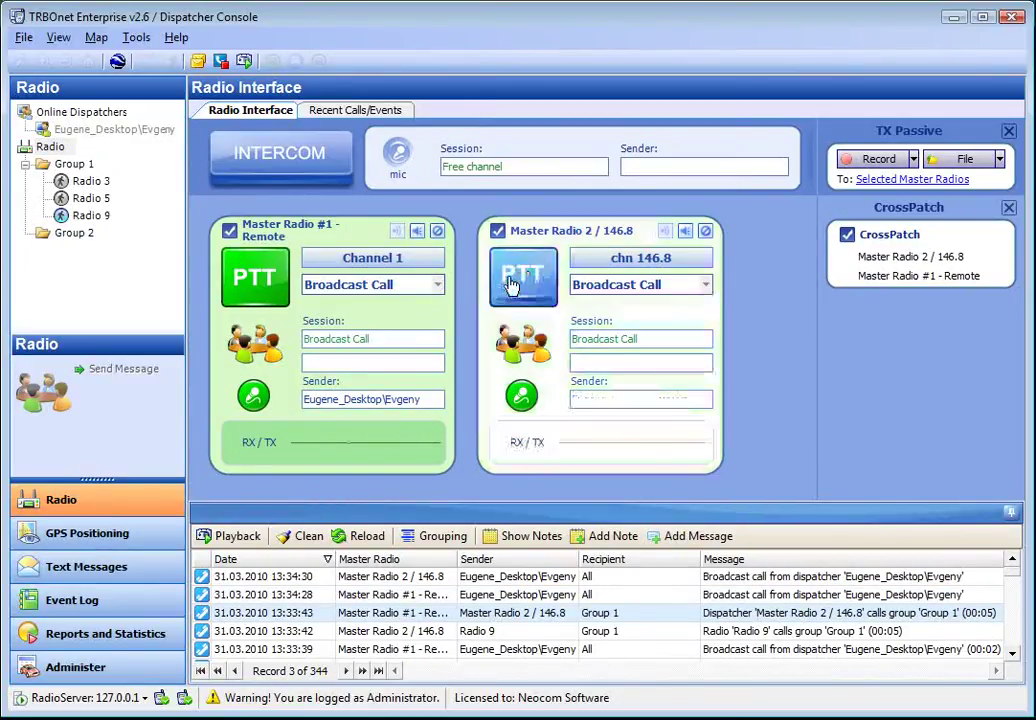
click(257, 285)
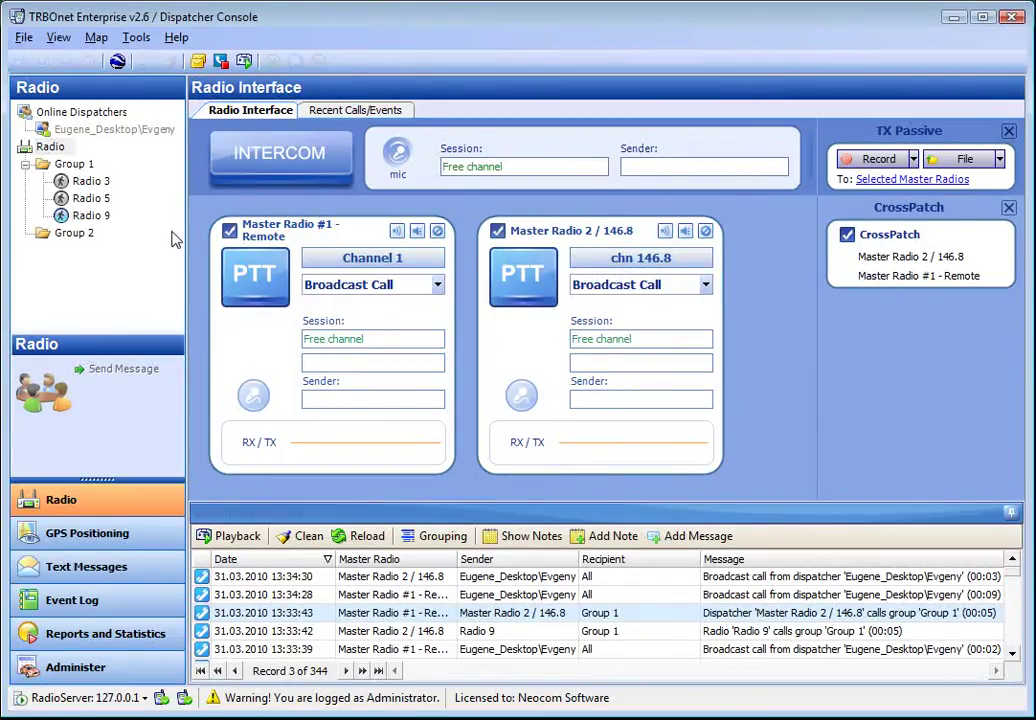
- Disable Radio 9 in Group 1, giving "resason" as the reason
click(90, 216)
right_click(90, 220)
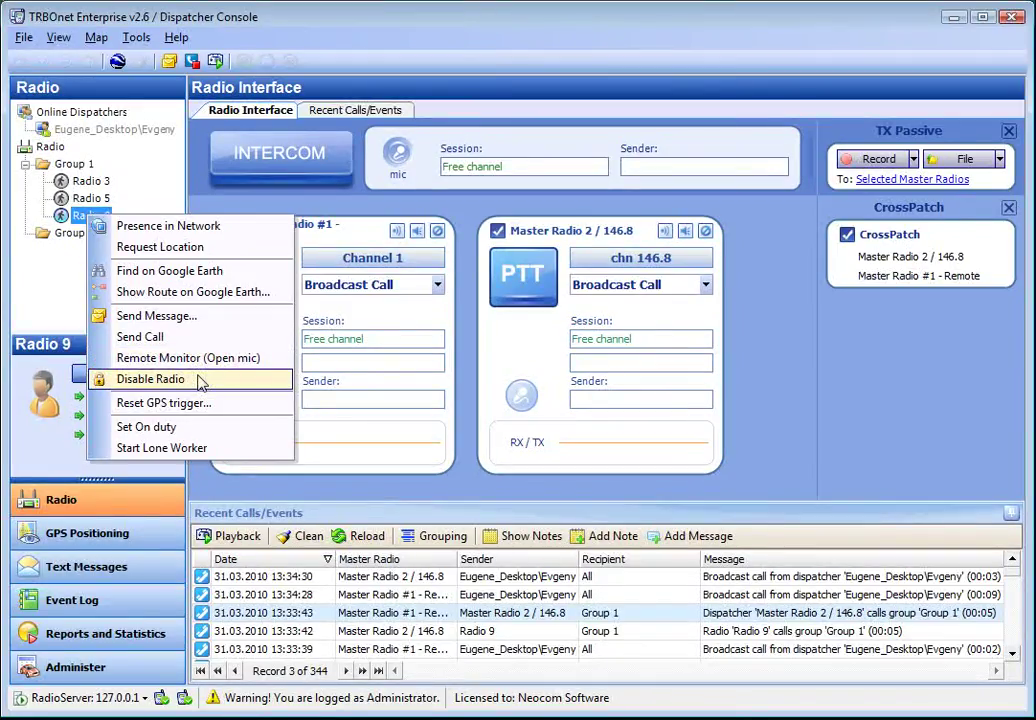
click(150, 379)
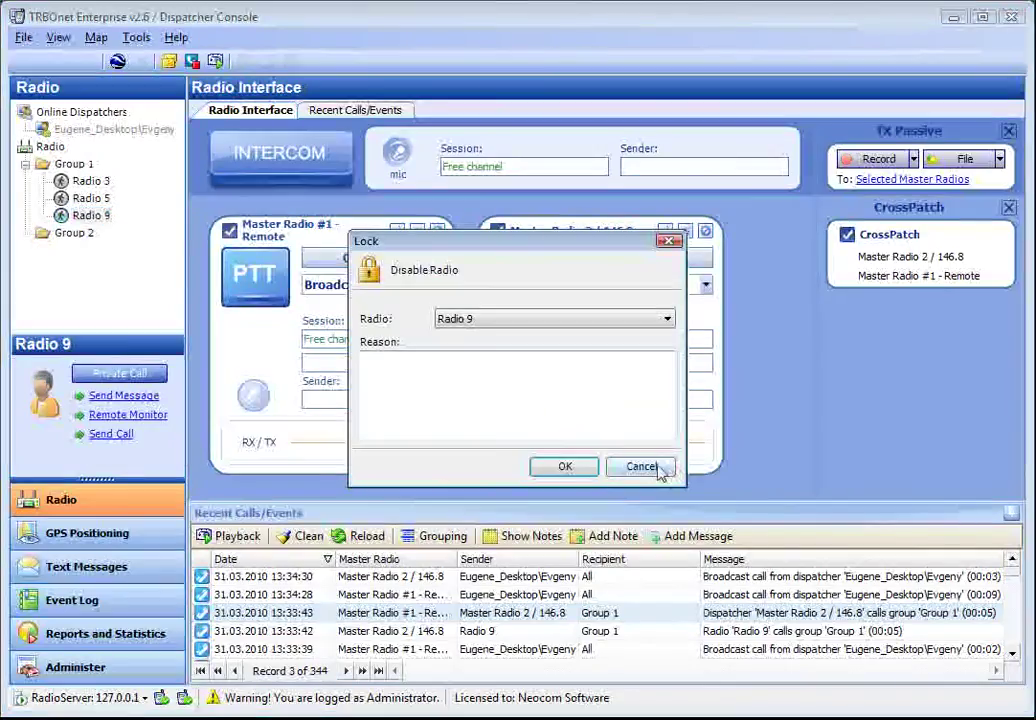
click(485, 408)
text(resa)
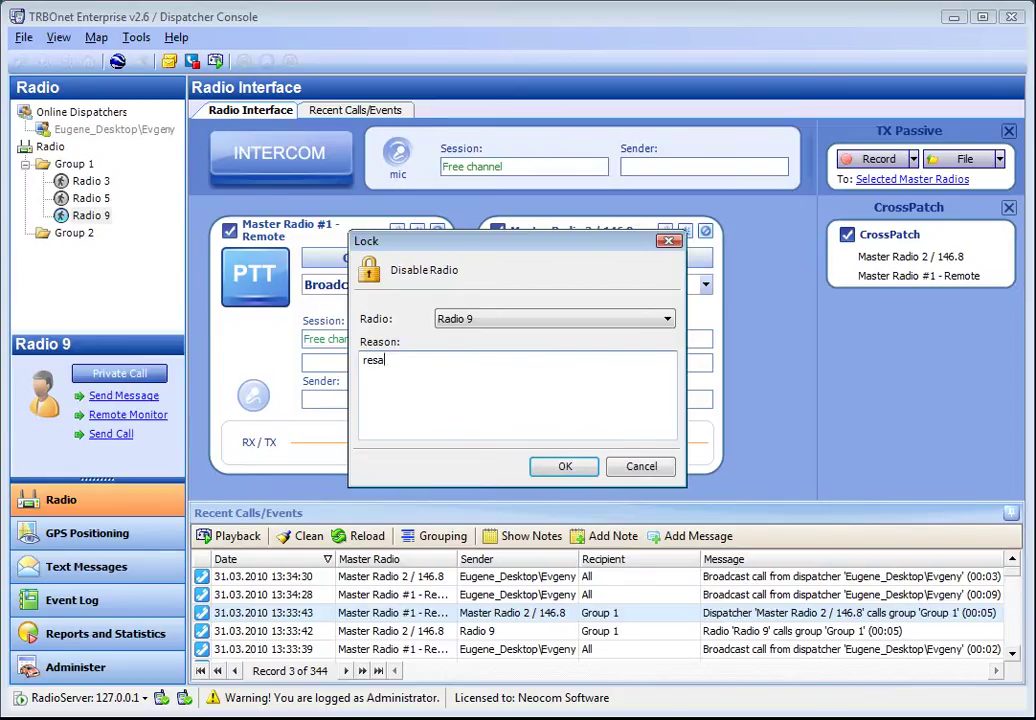
text(son)
click(565, 466)
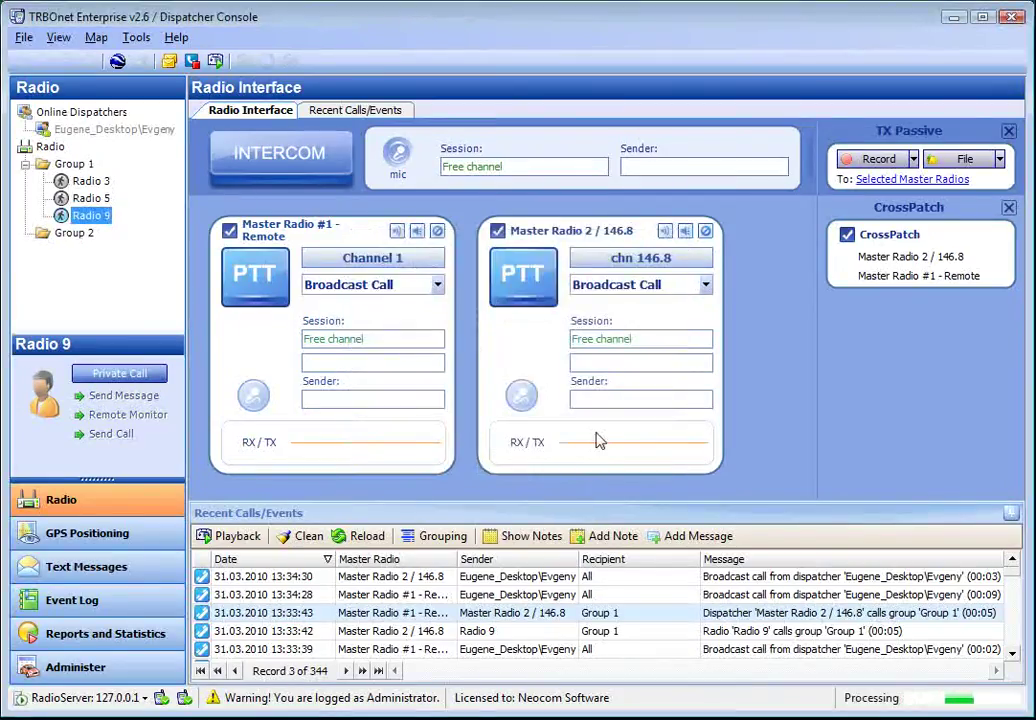
click(531, 457)
- Check Radio 9's available commands and examine its entry in the administration list of disabled radios
right_click(90, 216)
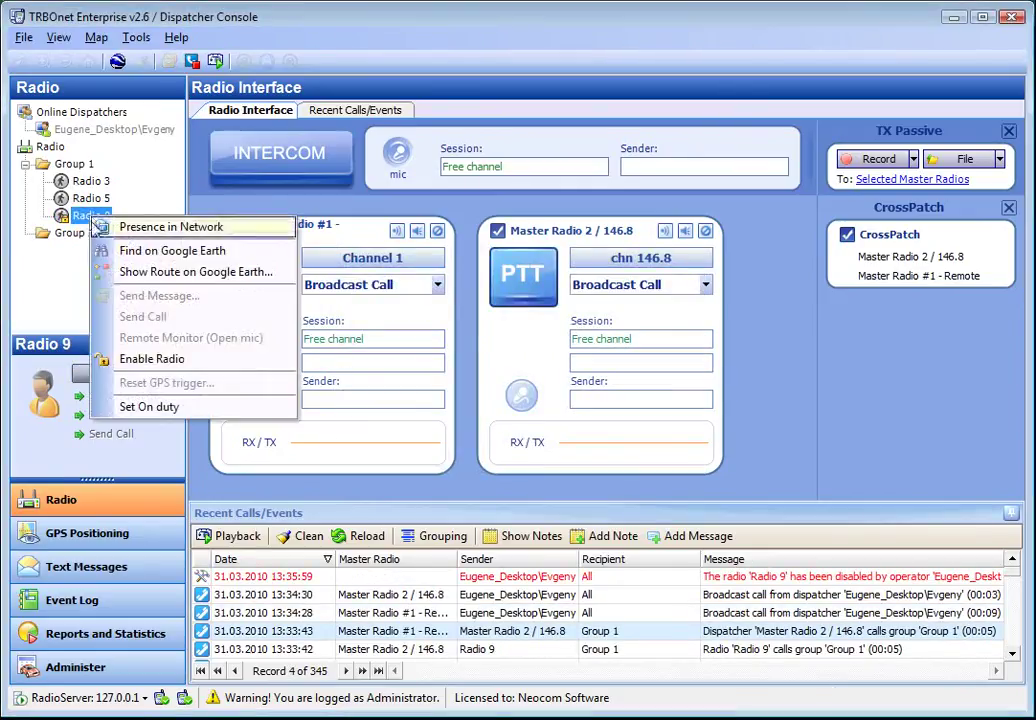
click(44, 289)
click(70, 666)
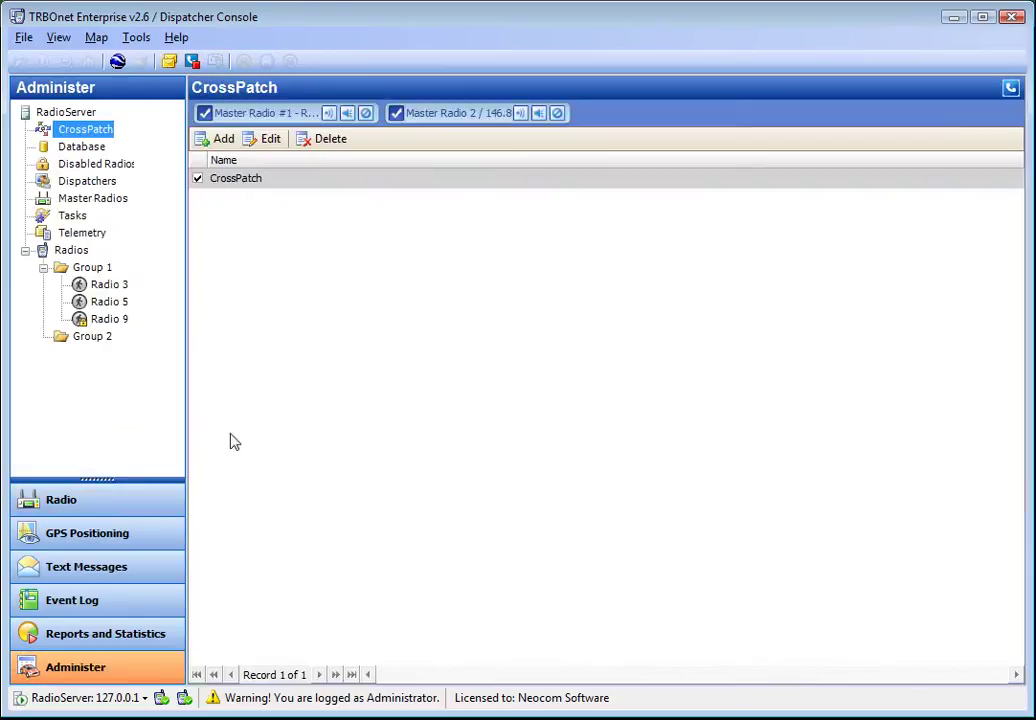
click(92, 163)
click(262, 180)
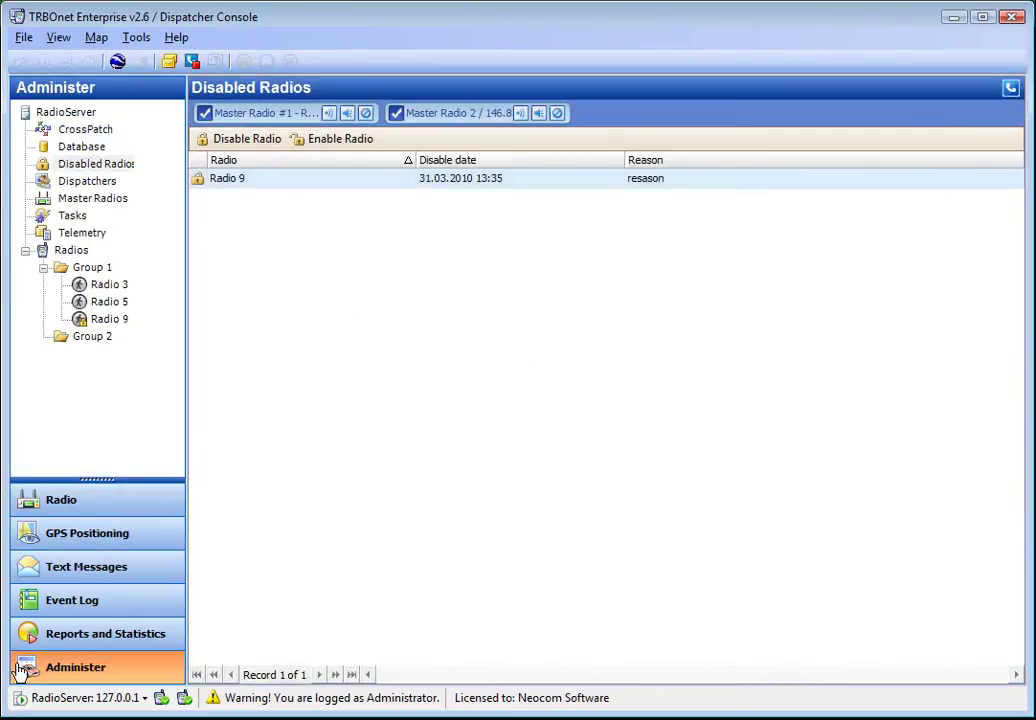
click(66, 113)
- Enable Radio 9 again from the radio list, leaving the reason empty
click(78, 503)
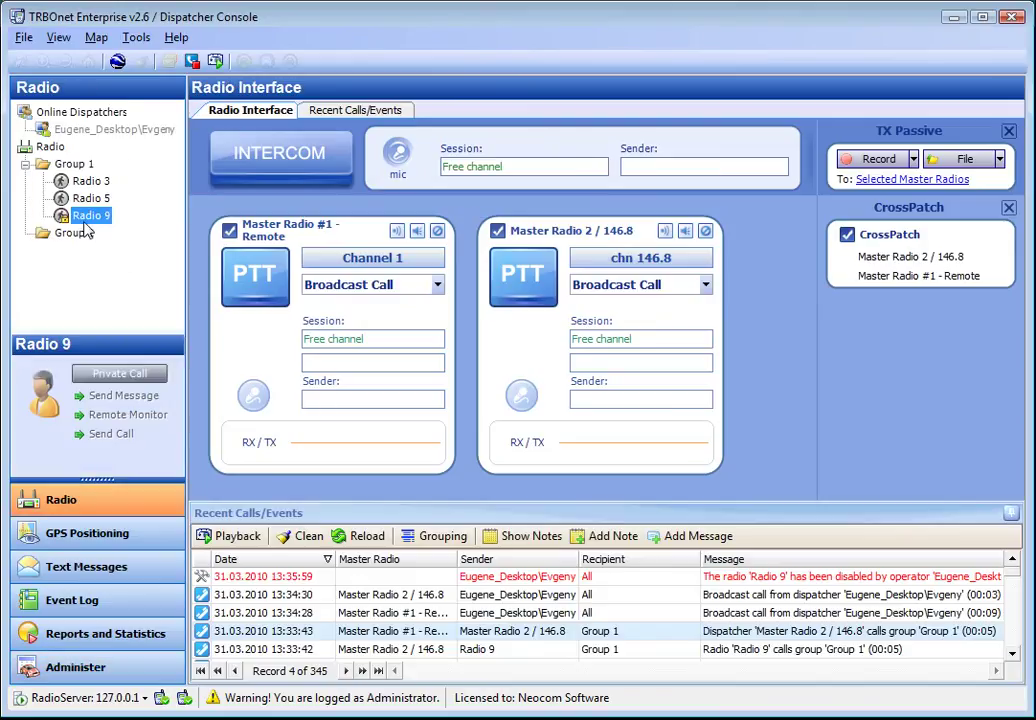
right_click(90, 215)
click(184, 360)
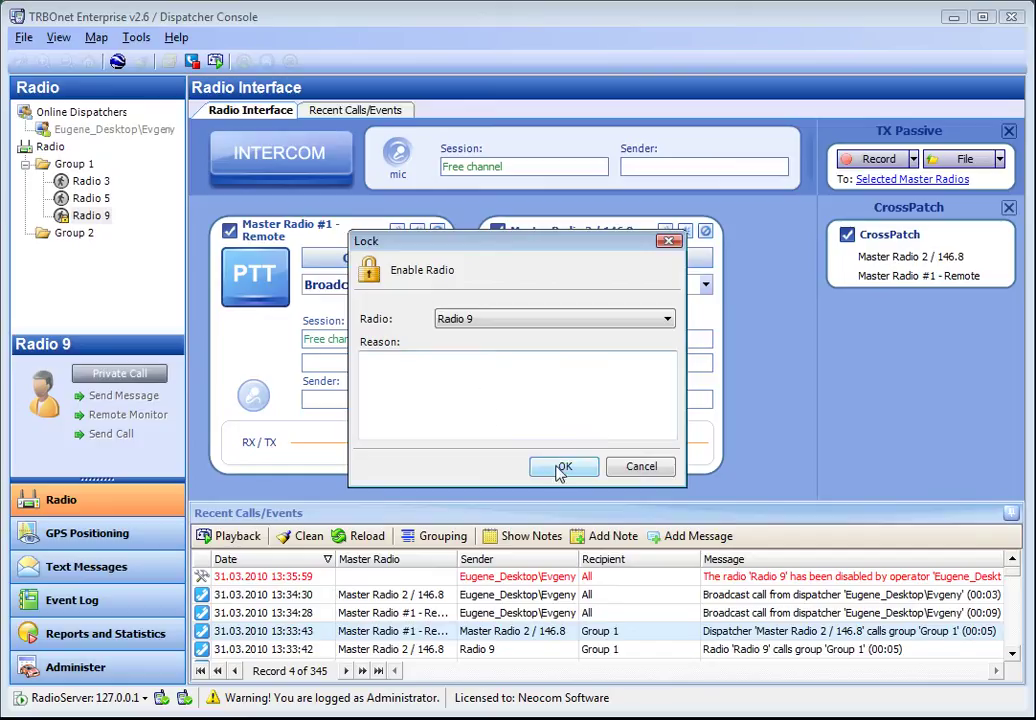
click(562, 469)
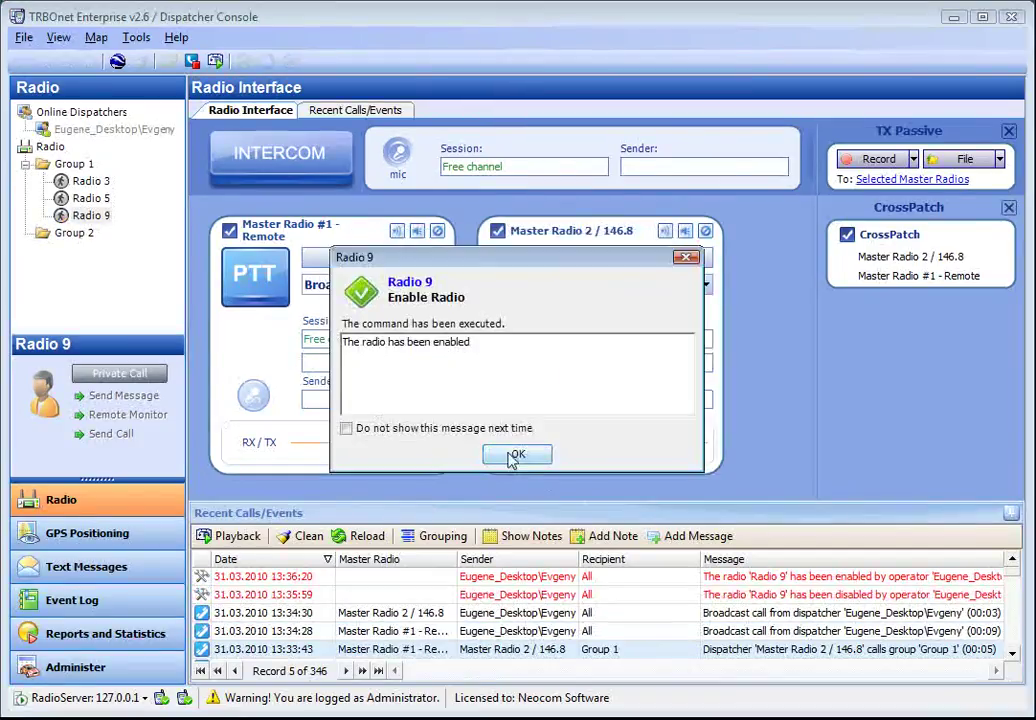
click(517, 454)
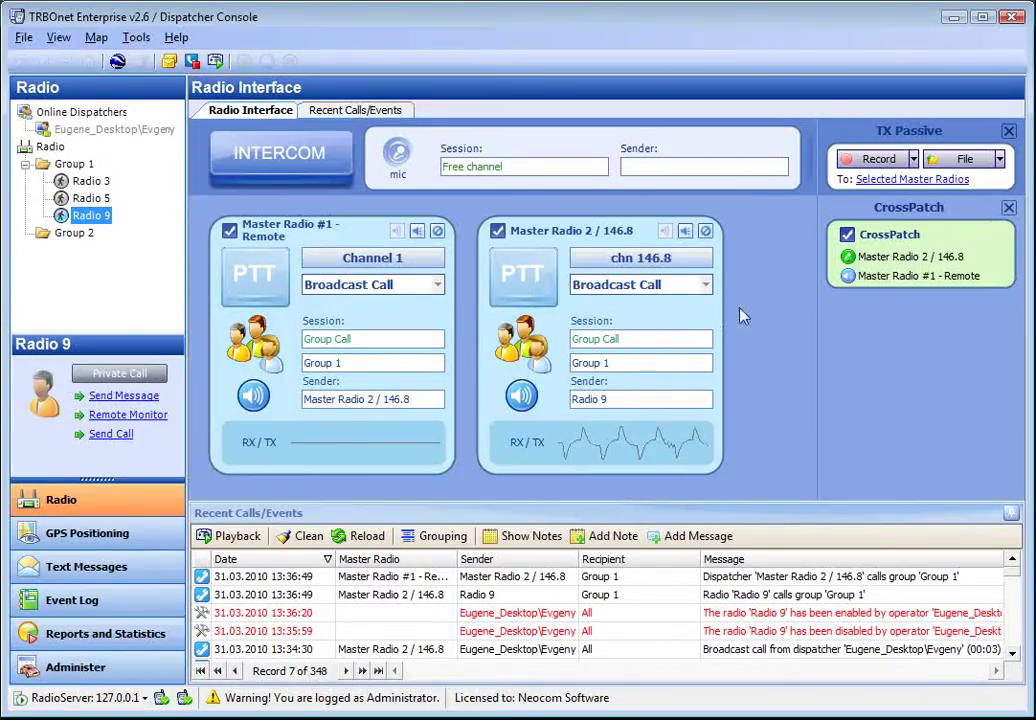
- Record a passive audio message of about 5 seconds and send it to All Master Radios
click(897, 180)
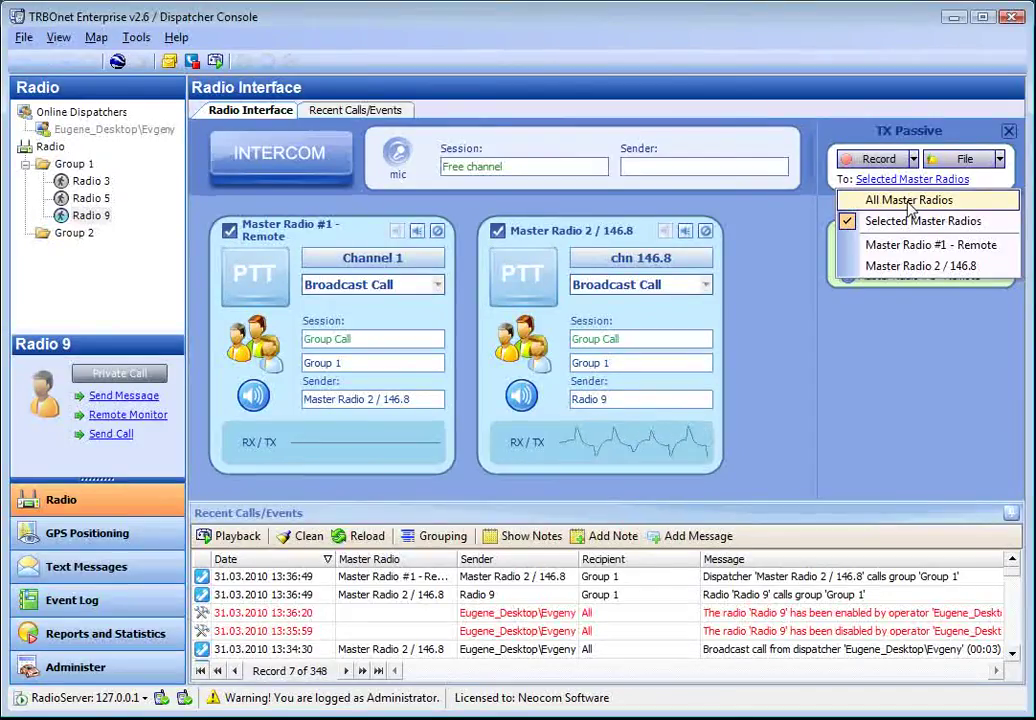
click(909, 202)
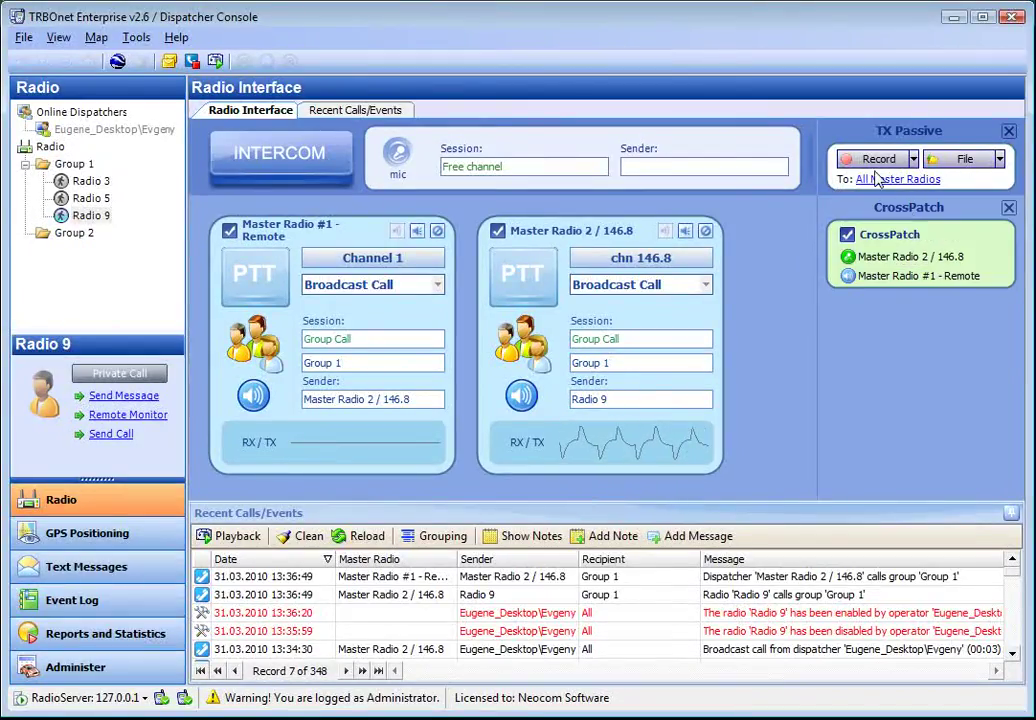
click(876, 159)
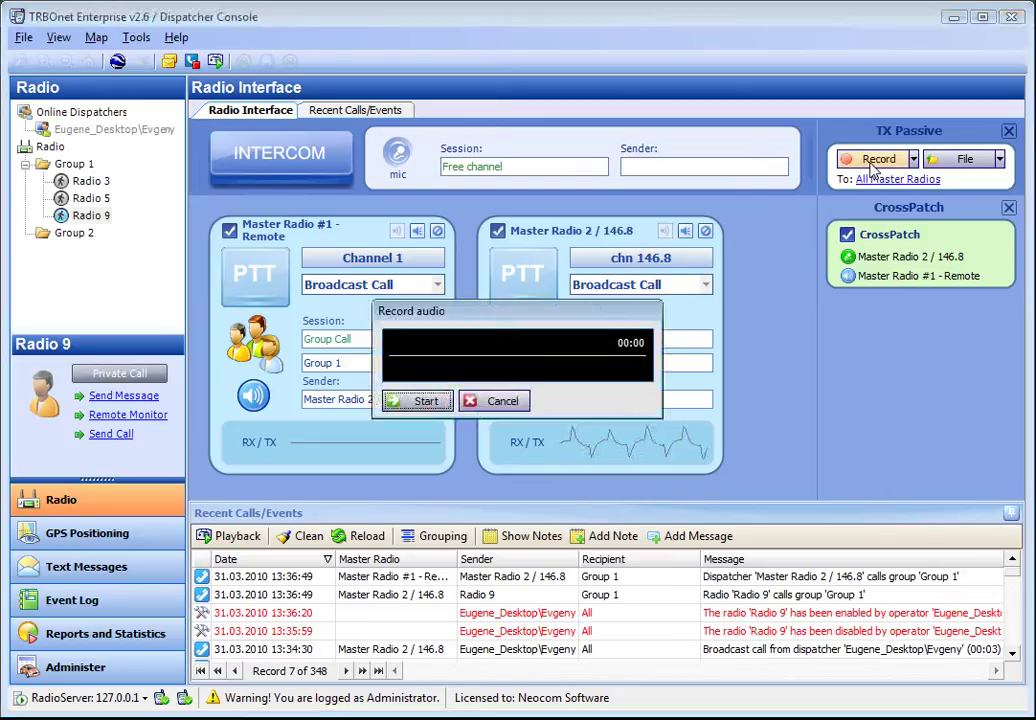
click(426, 401)
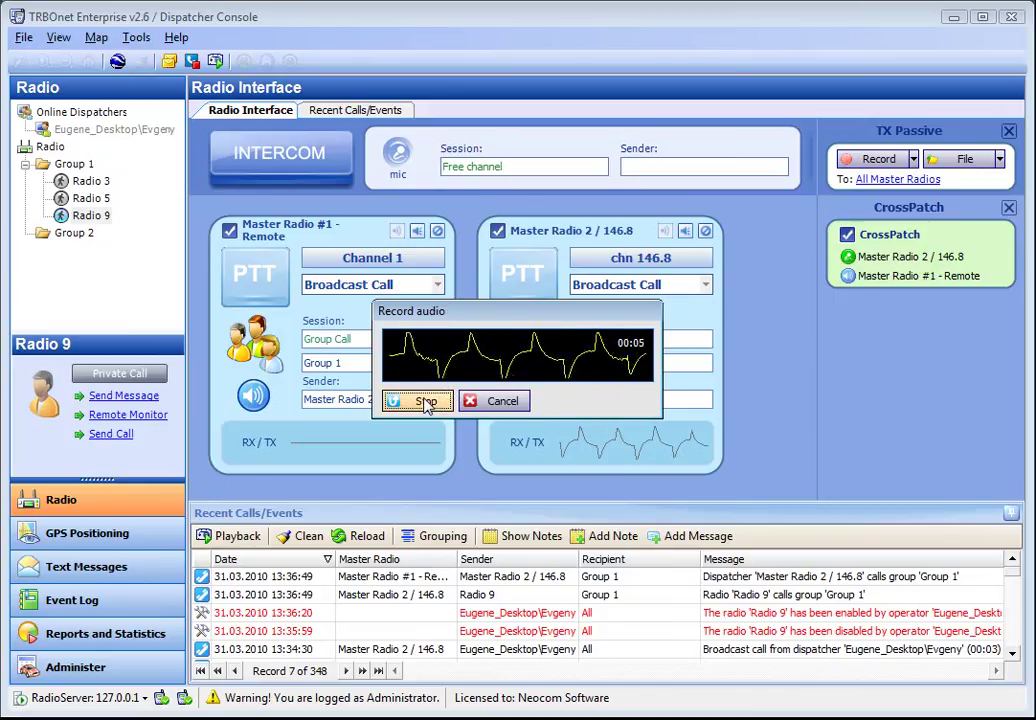
click(427, 401)
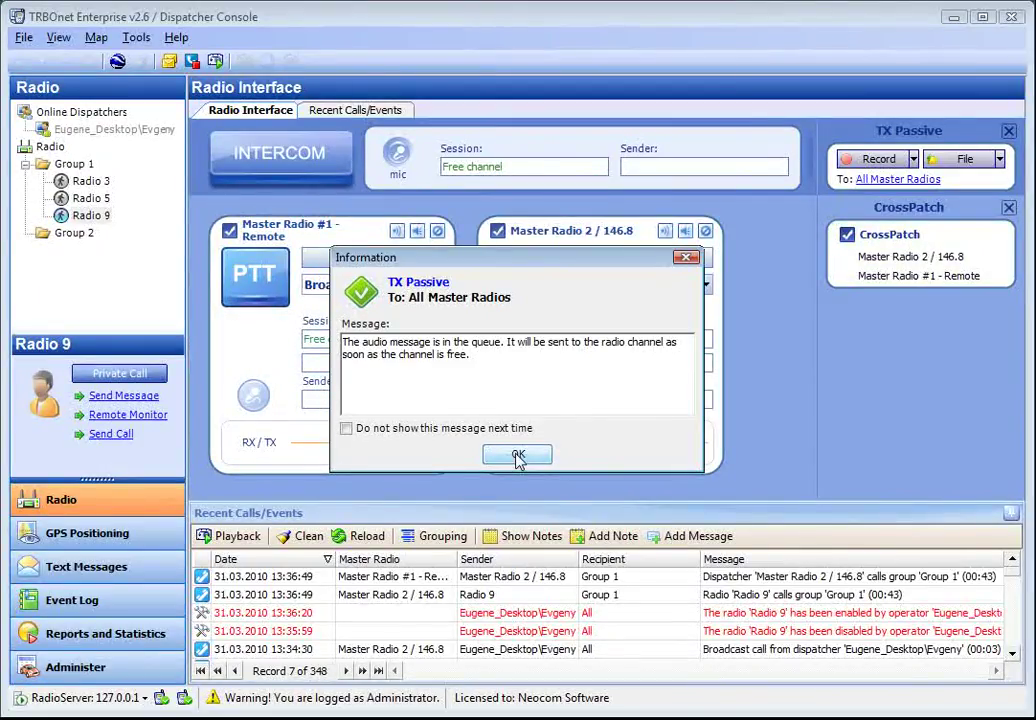
click(518, 457)
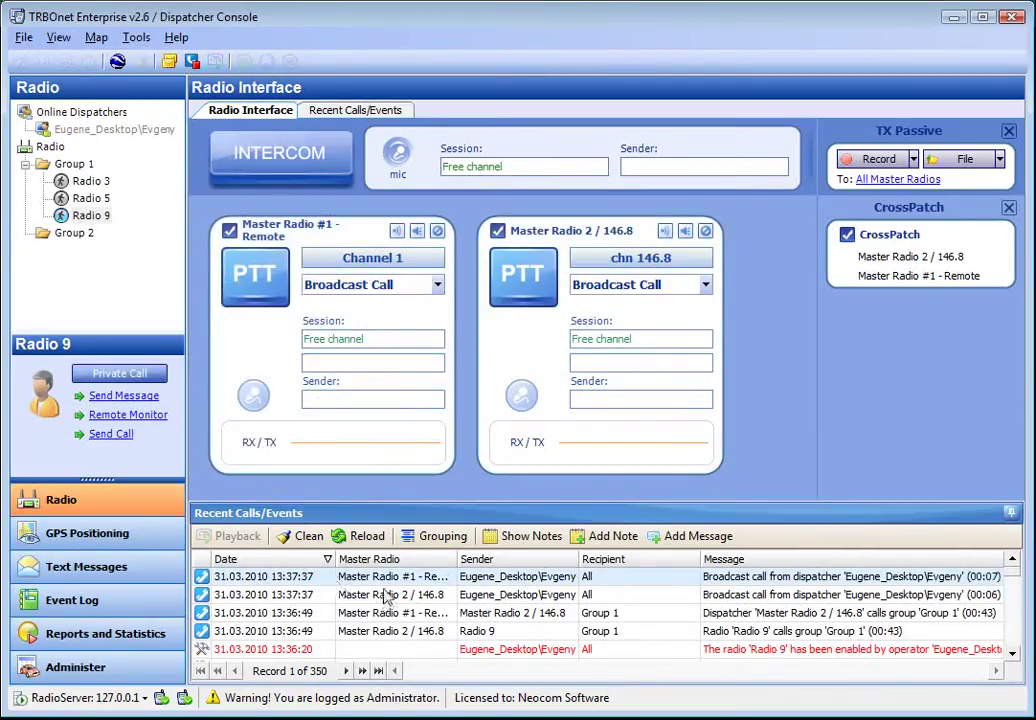
- Look through the recent calls and play back the latest broadcast call recorded on Master Radio 2 / 146.8
scroll(387, 592, down, 5)
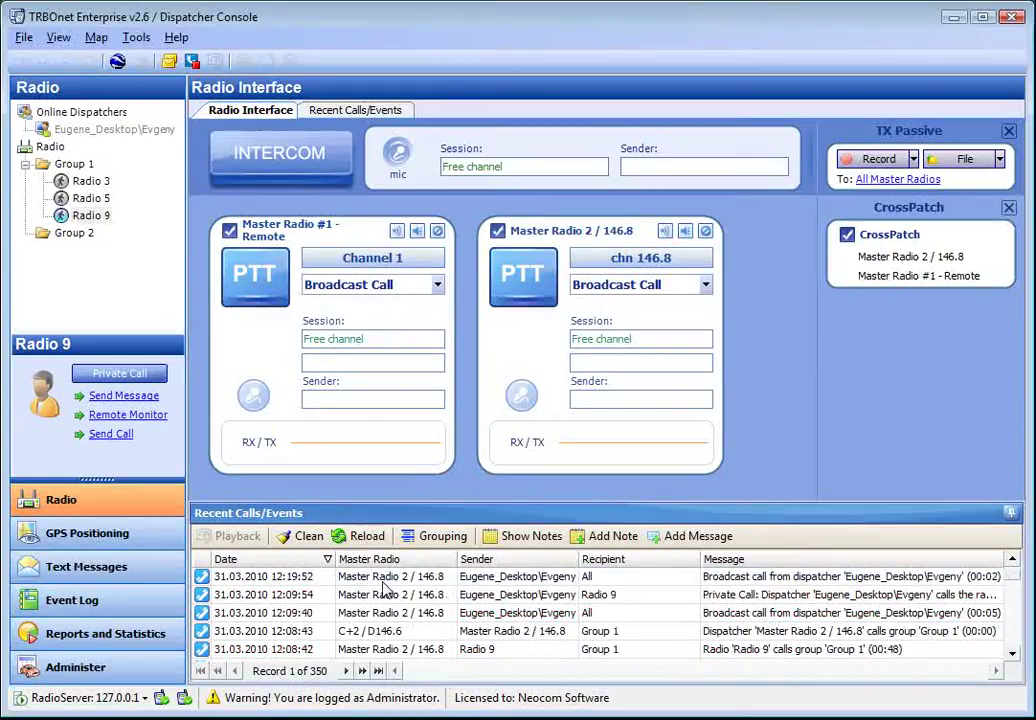
scroll(387, 592, up, 5)
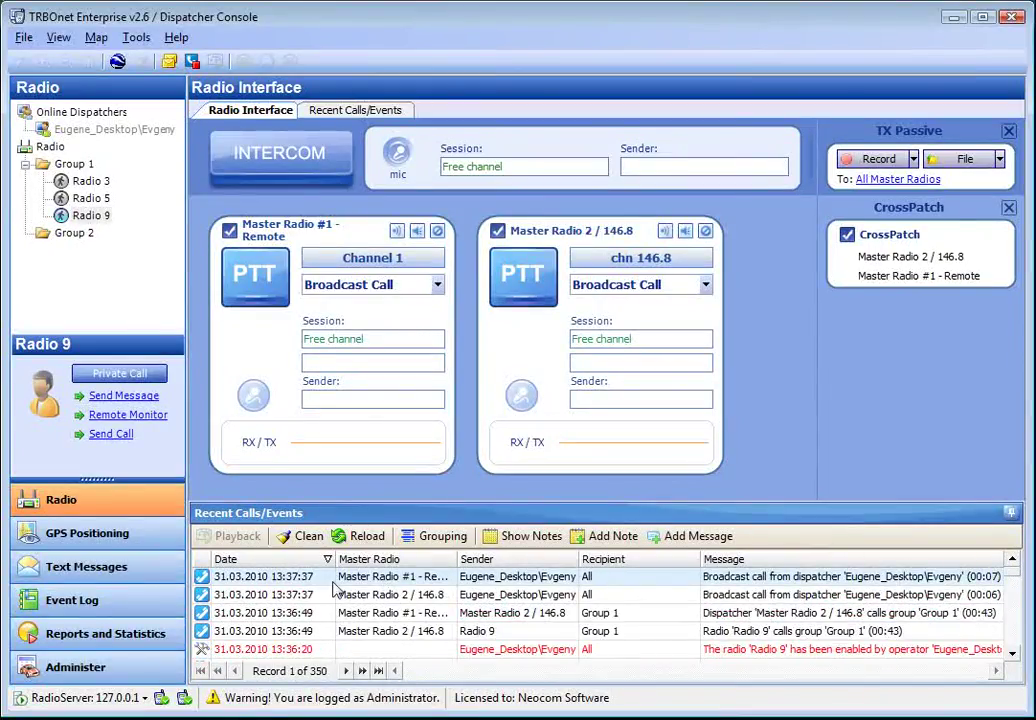
click(278, 596)
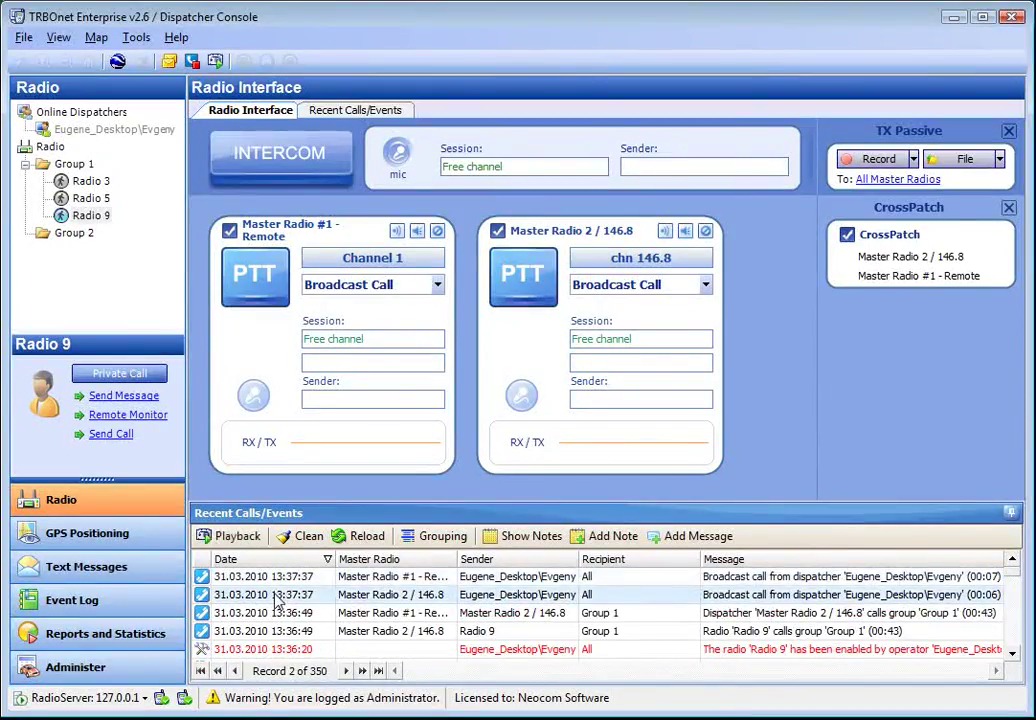
click(238, 538)
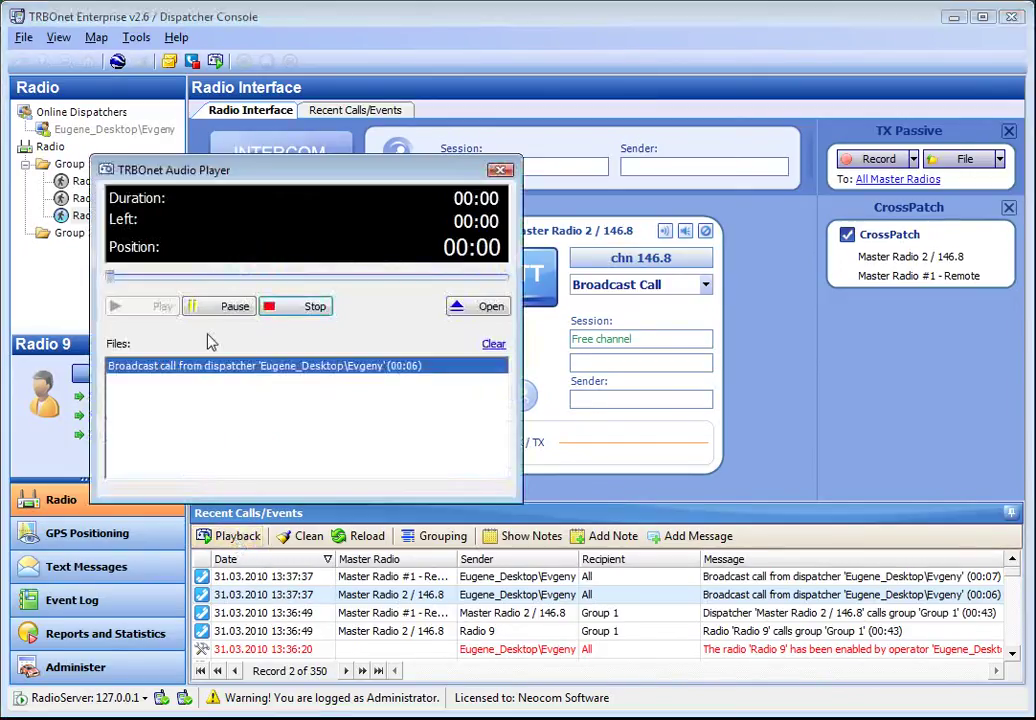
key(Escape)
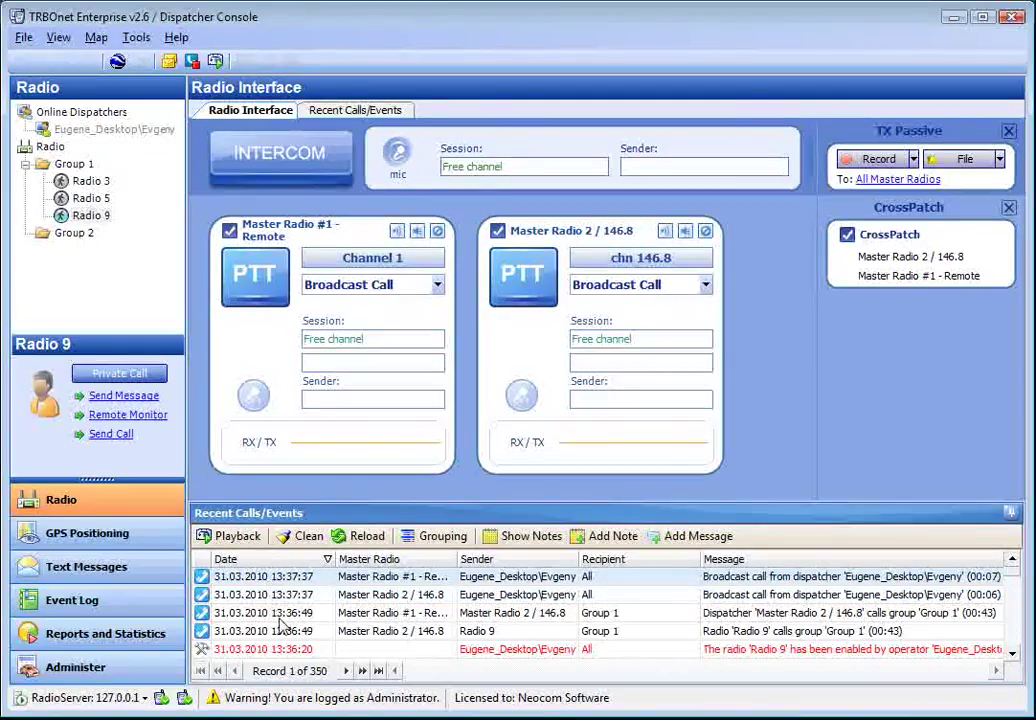
click(276, 612)
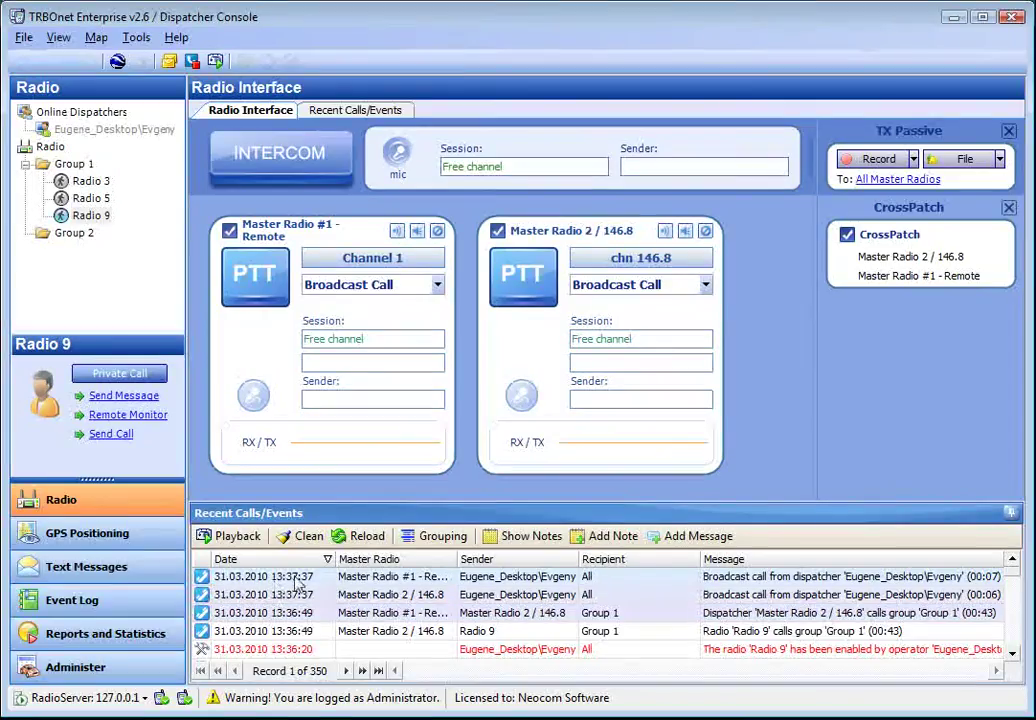
click(300, 596)
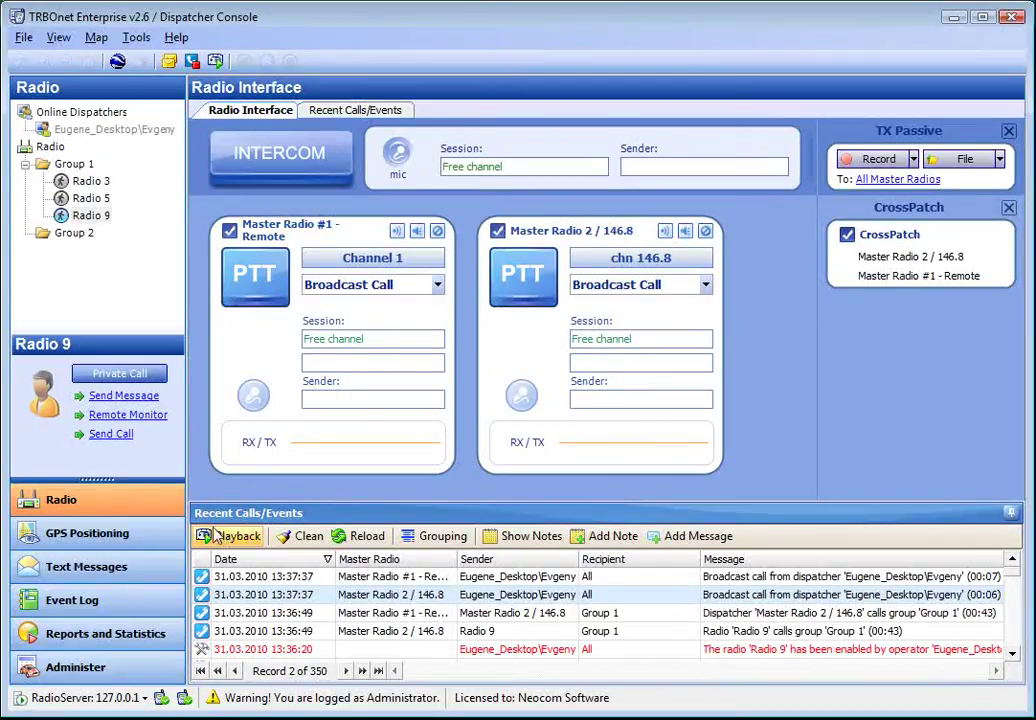
- Show the radios' GPS positions, viewing the Part of Saint-Petersburg (city) map and returning to the Saint-Petersburg map
click(103, 539)
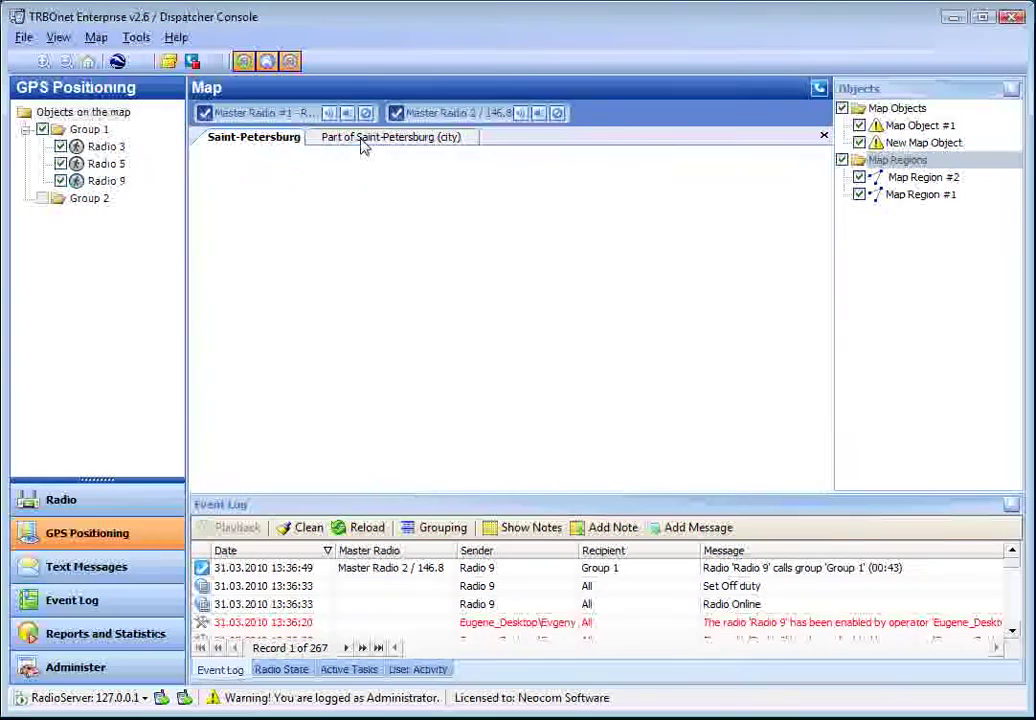
click(362, 140)
click(228, 145)
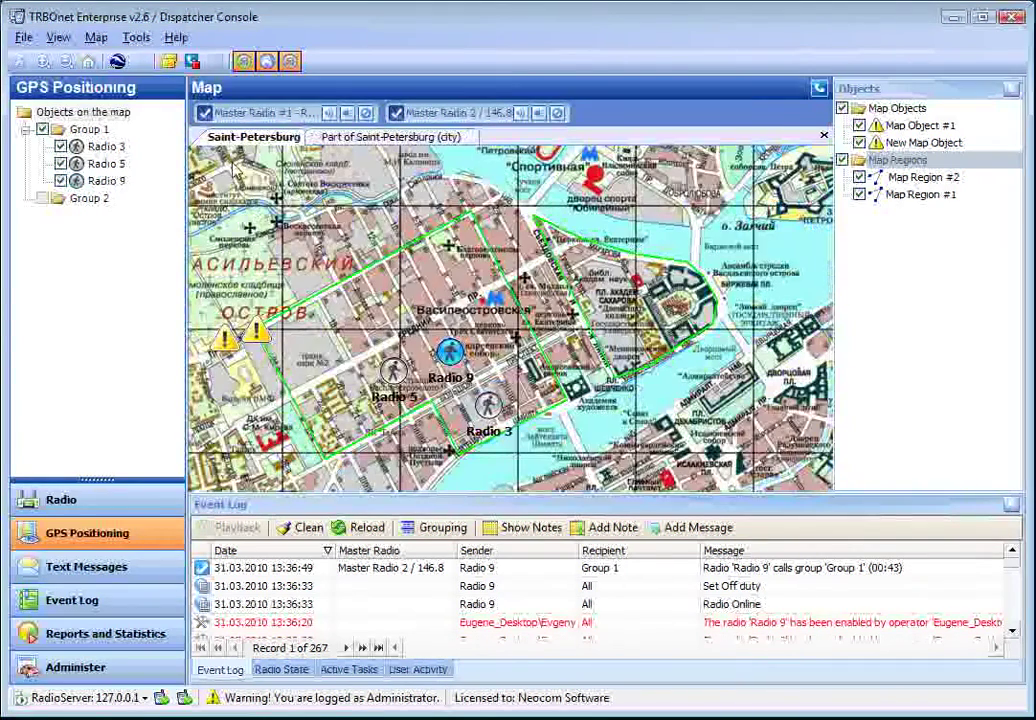
- Open the Ingit-format map Part of Saint-Petersburg (city) in a new separate window
click(93, 40)
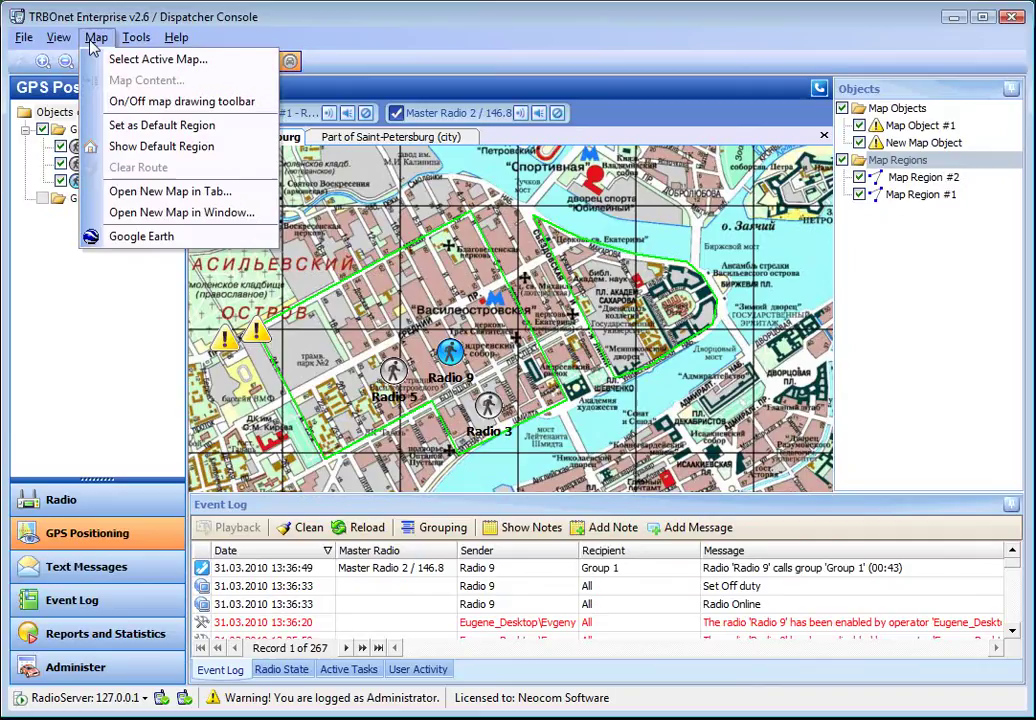
click(227, 213)
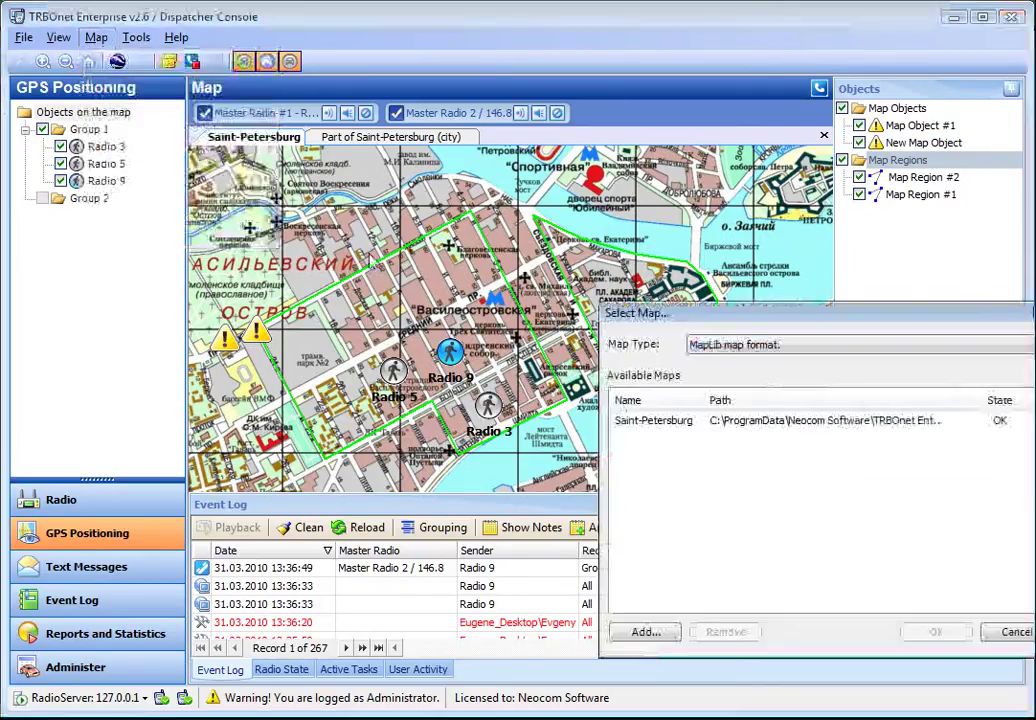
click(1030, 349)
click(975, 359)
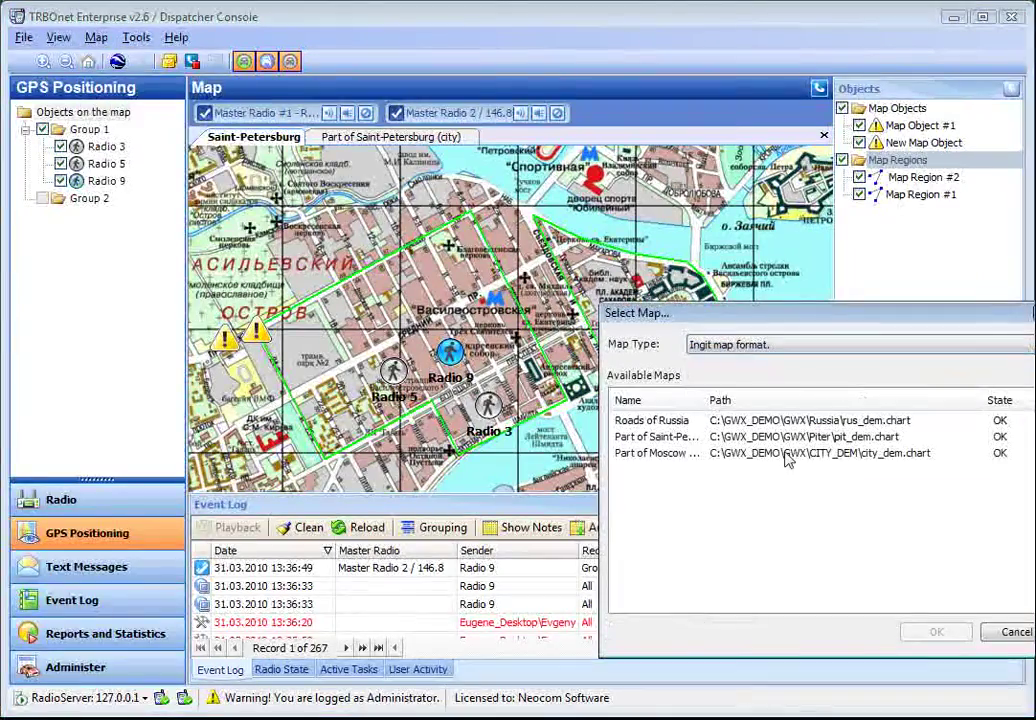
click(735, 440)
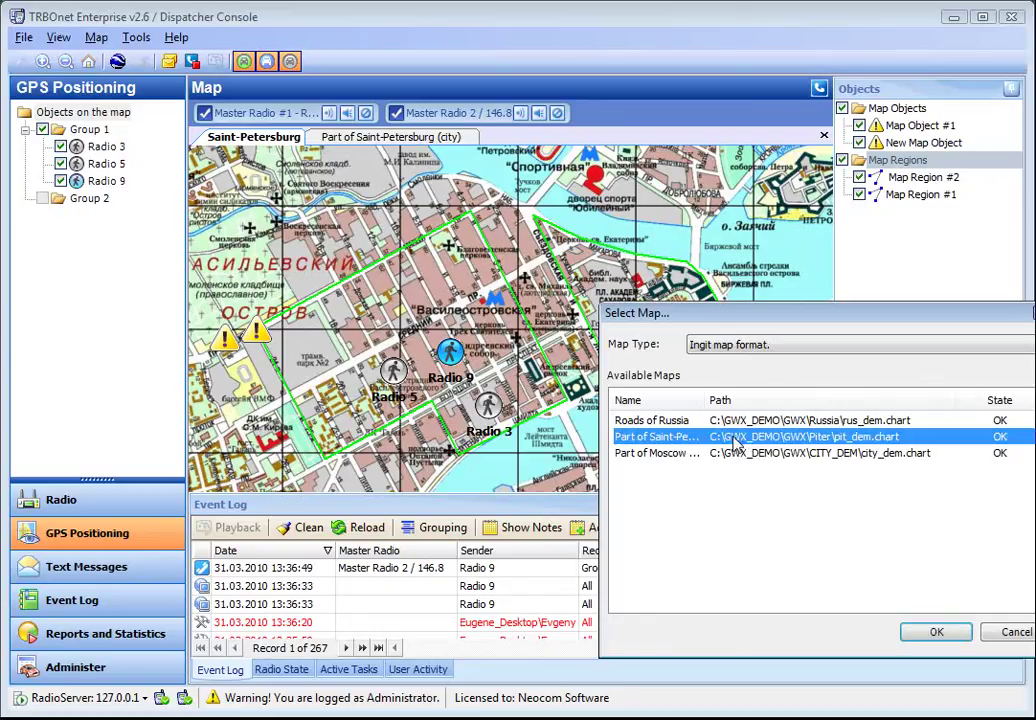
click(936, 635)
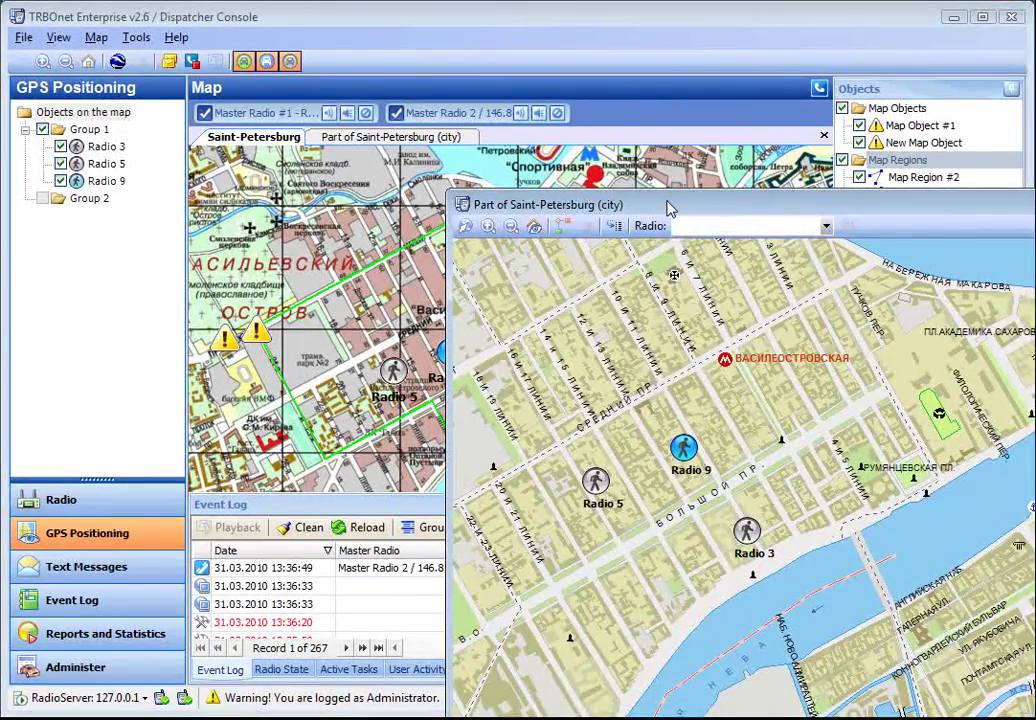
- Move the separate city map window off the console and look through the listed map objects and map regions
drag(673, 203, 826, 209)
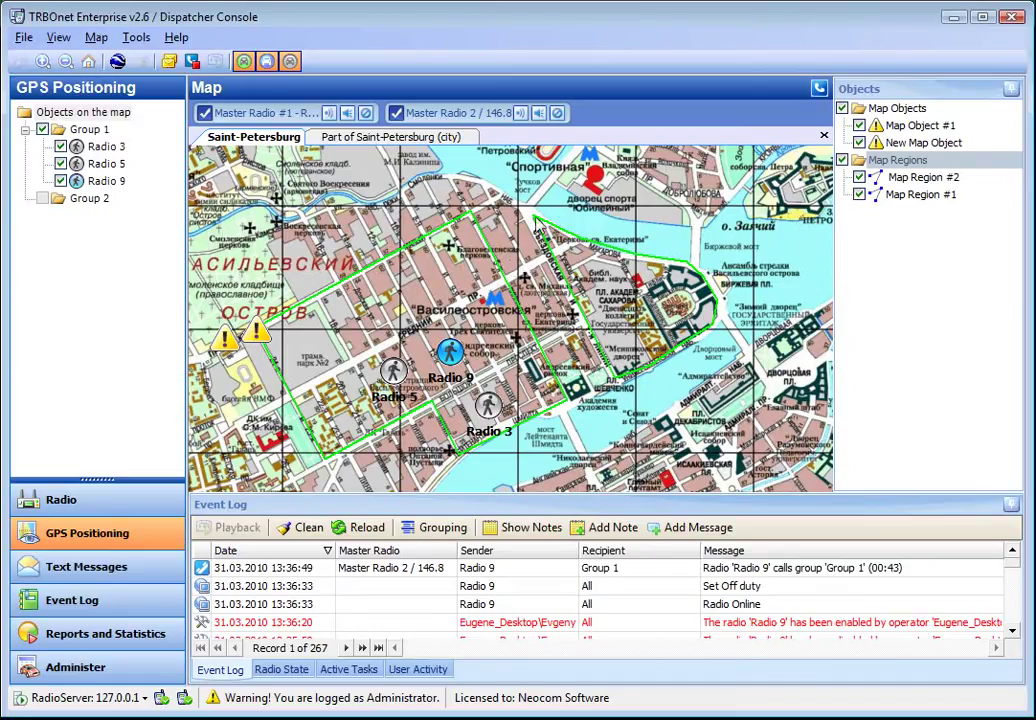
click(859, 126)
click(859, 126)
click(922, 143)
click(918, 126)
click(922, 143)
click(876, 193)
click(920, 177)
click(920, 194)
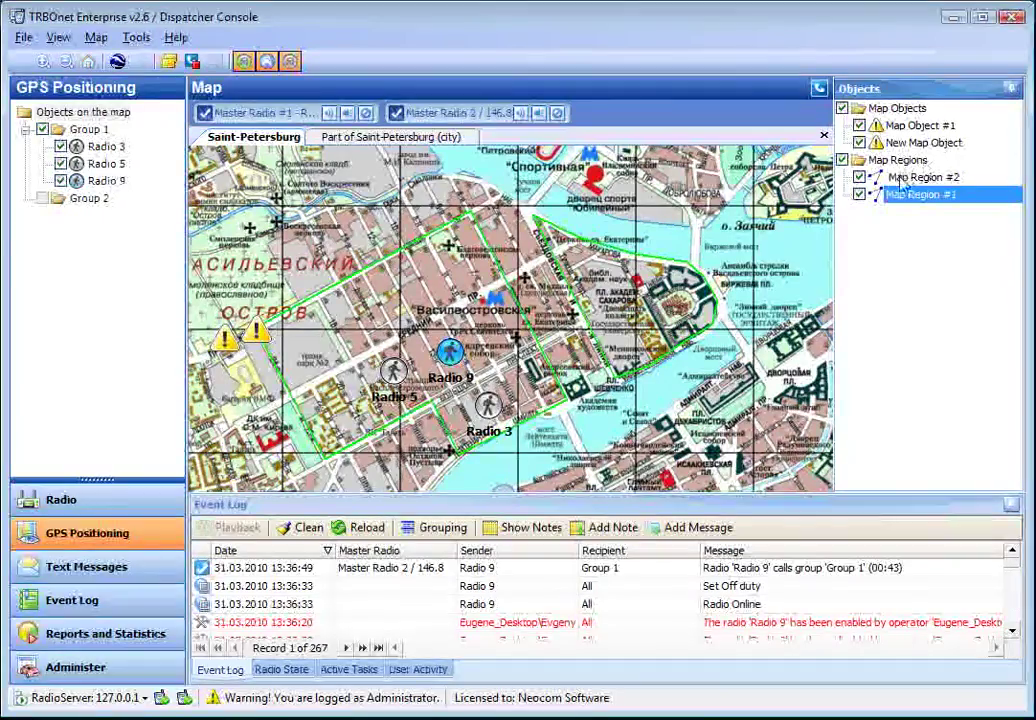
- Examine the general, region and radio settings of the Geofencing #1 rule, including the control mode options, and close the geofencing rules
right_click(902, 178)
click(950, 190)
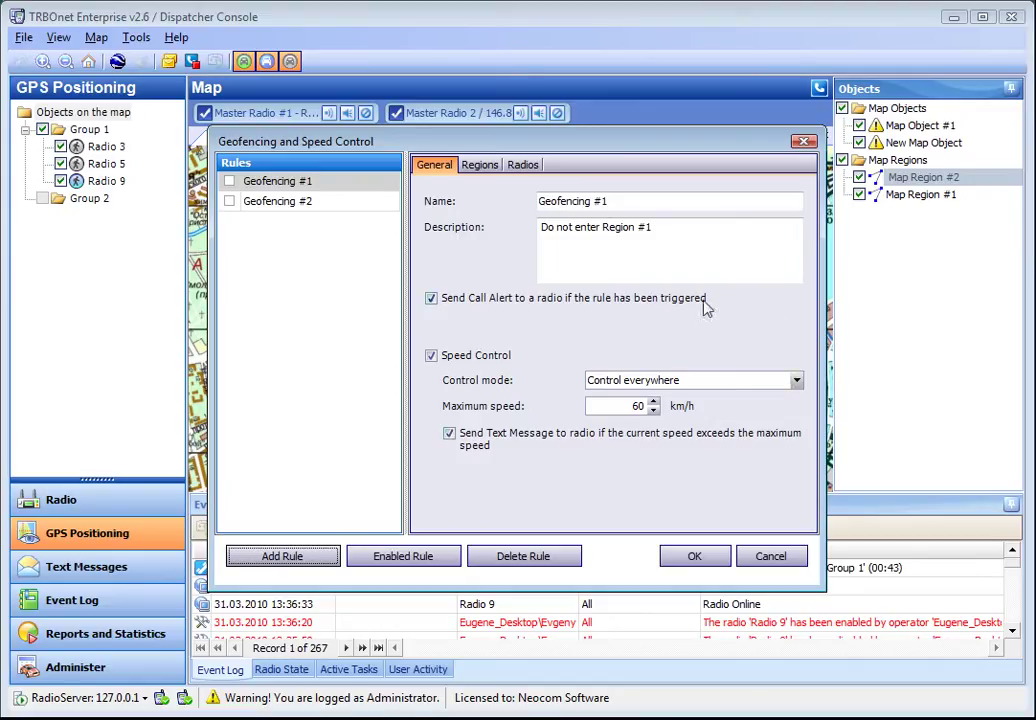
click(798, 381)
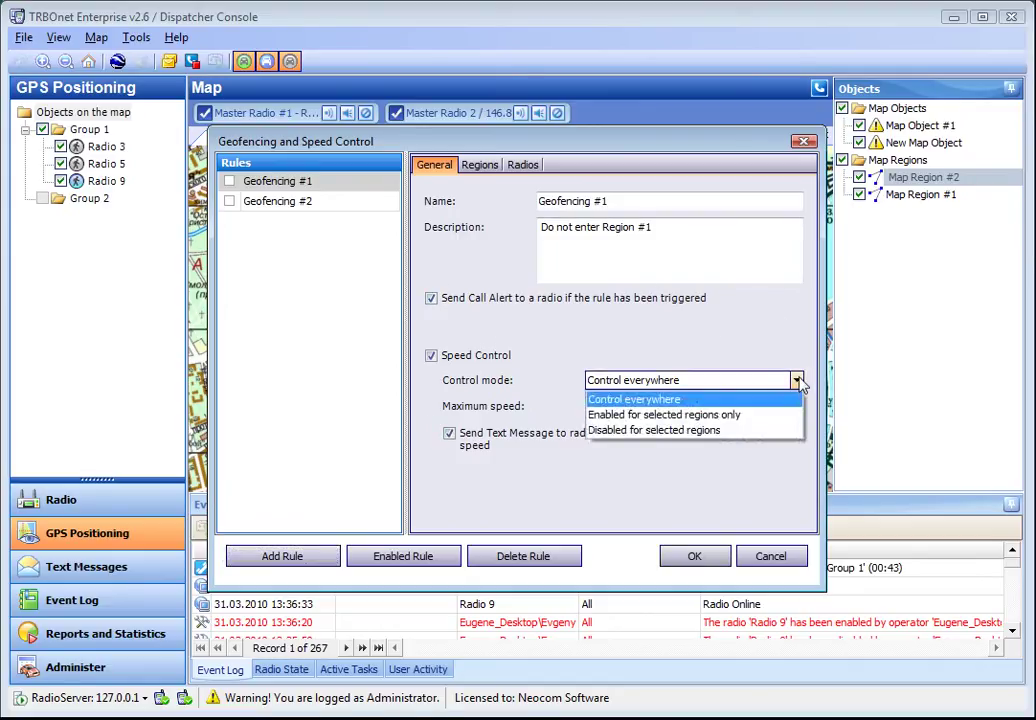
click(800, 383)
click(480, 167)
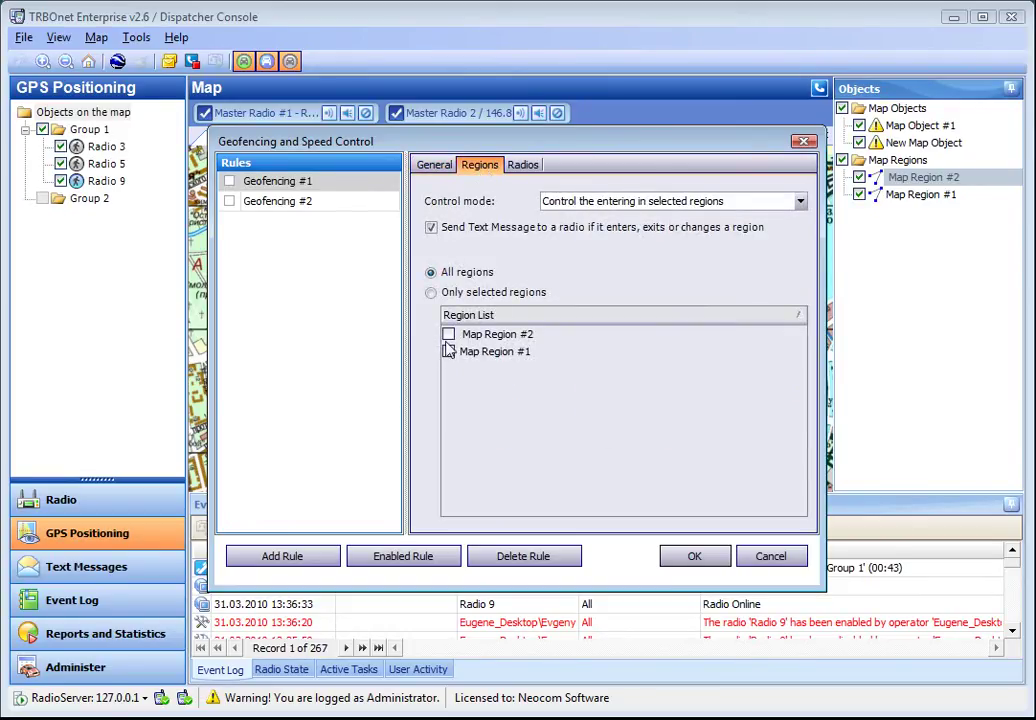
click(800, 202)
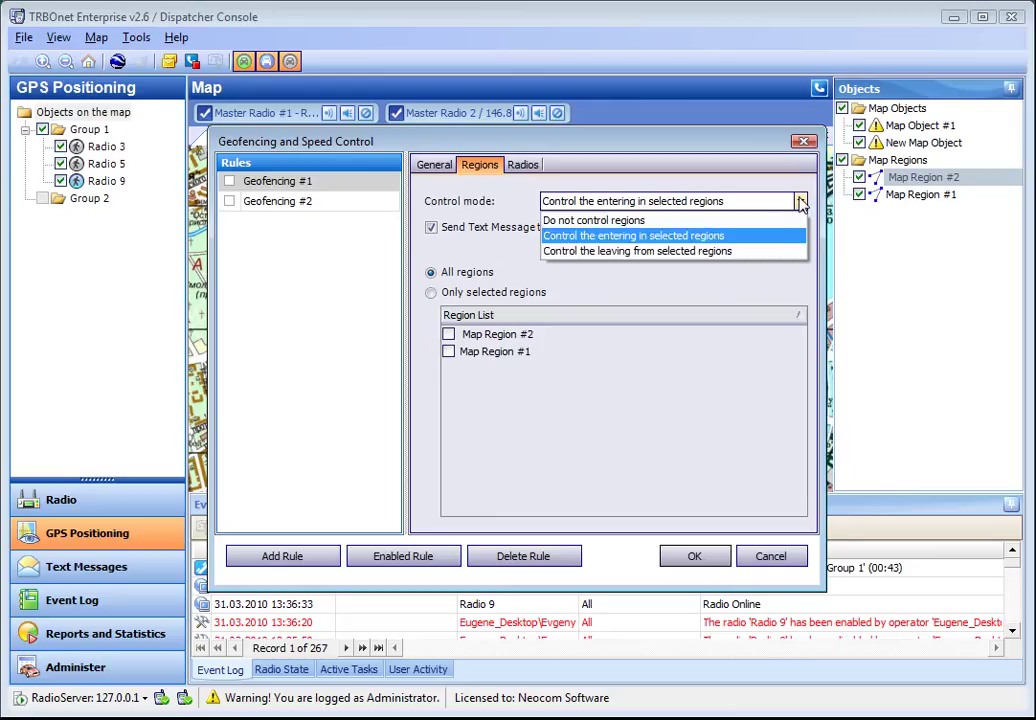
click(550, 201)
click(523, 164)
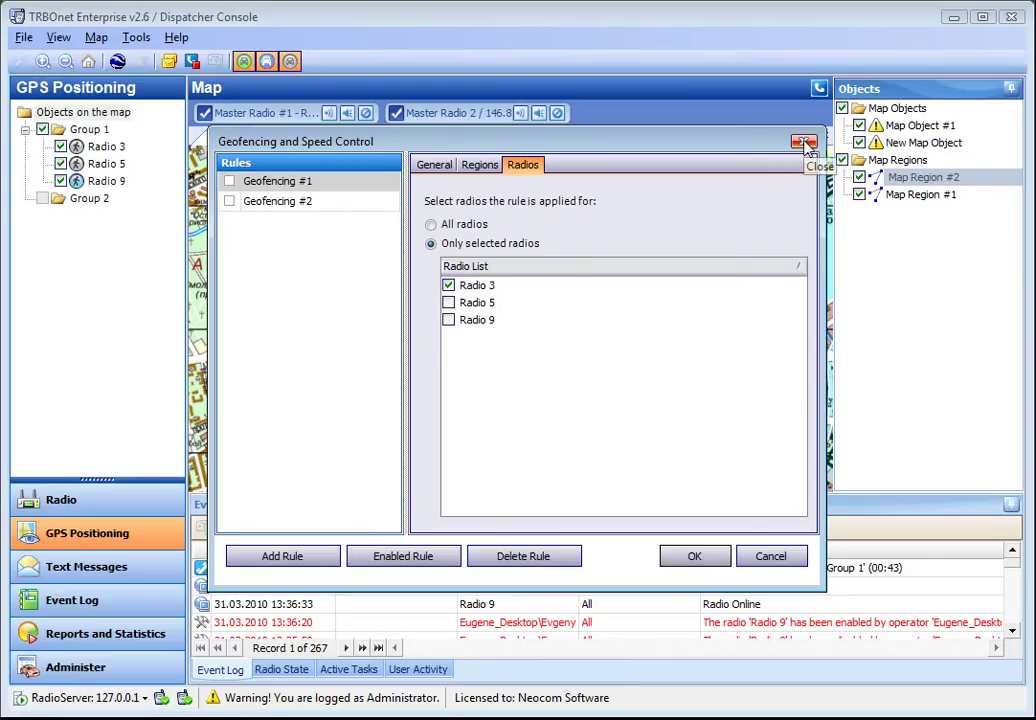
click(806, 143)
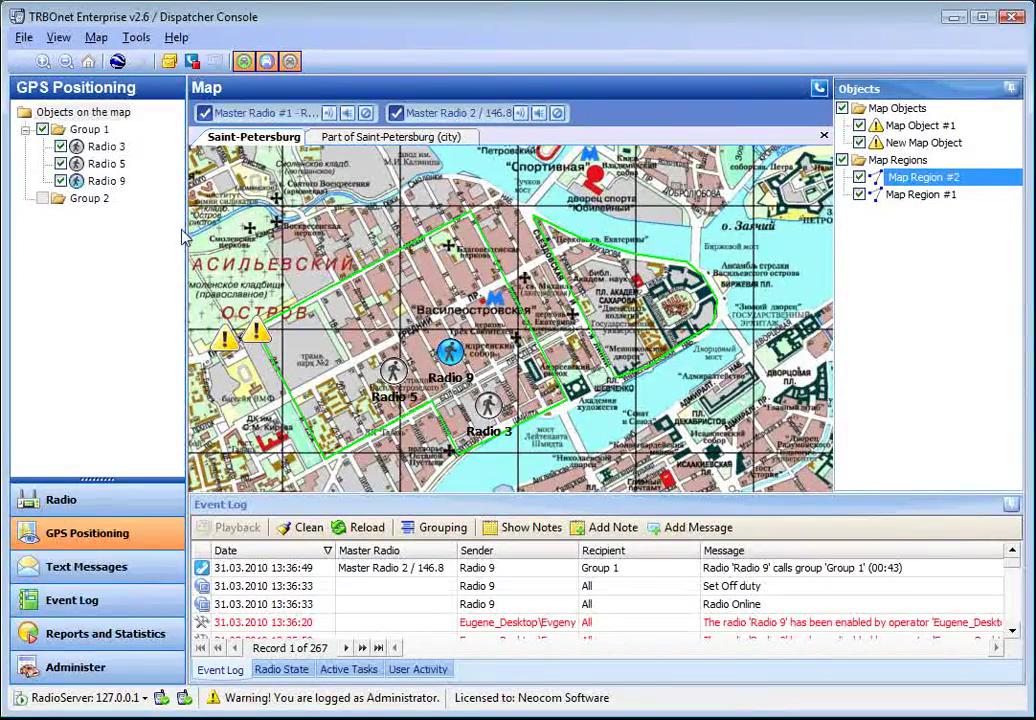
- Look through the text message history and set the recipient of a new text message to Group 2
mouse_move(110, 185)
click(88, 567)
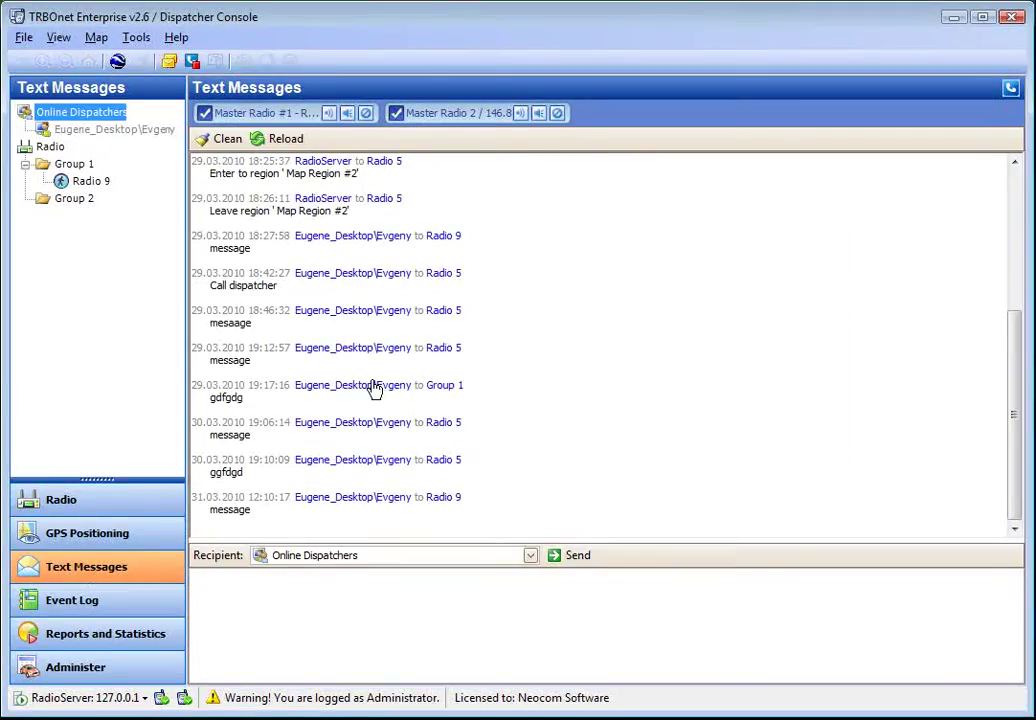
drag(1010, 395, 1028, 413)
click(305, 610)
click(531, 556)
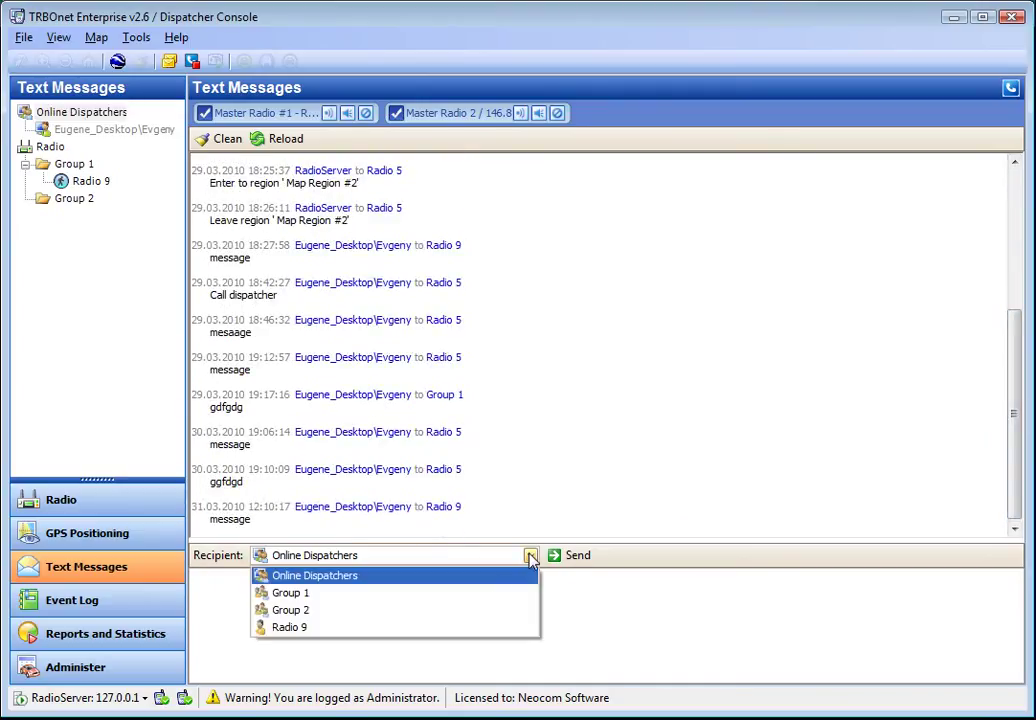
click(442, 609)
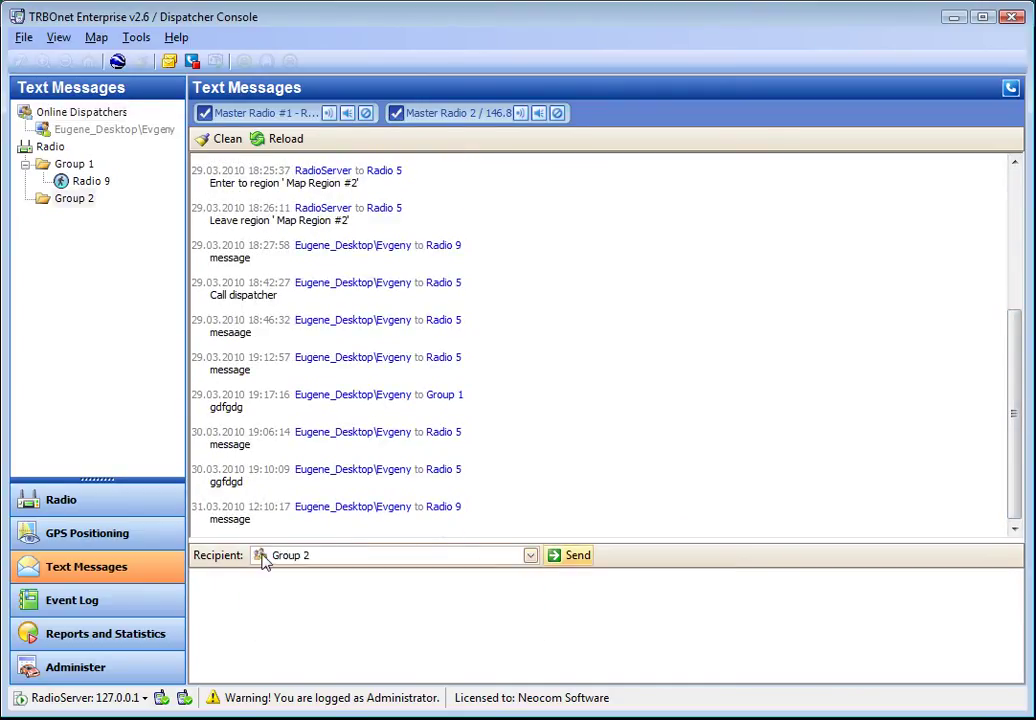
- Browse the event log by category: all messages, text messages, telemetry, talk sessions, network registrations, system messages and user messages
click(116, 594)
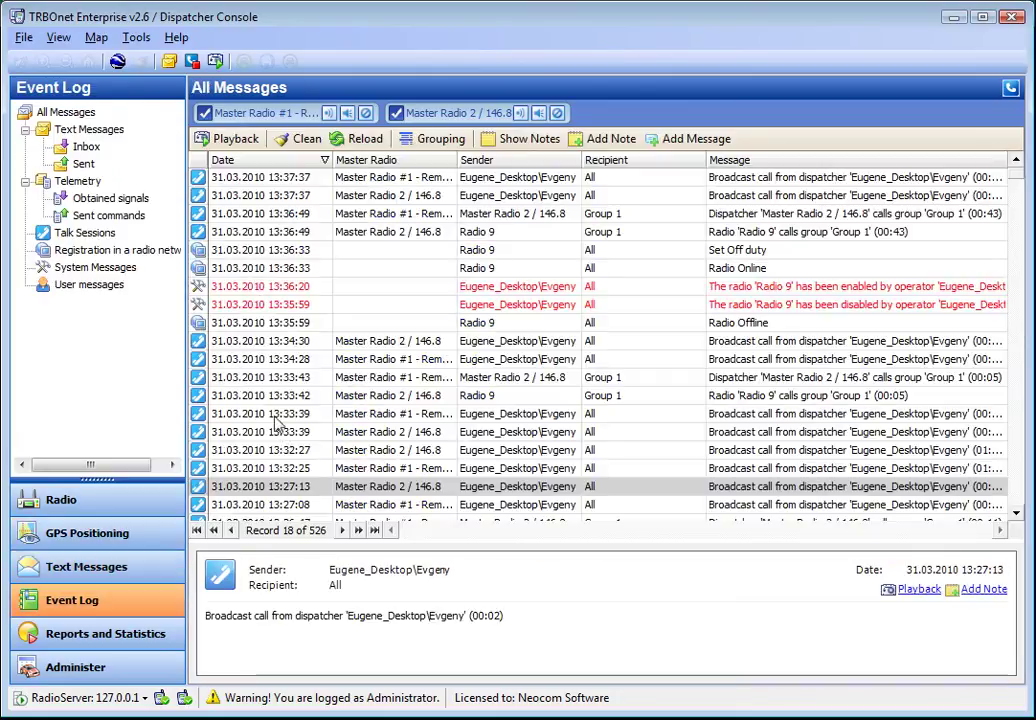
click(66, 112)
click(89, 129)
click(78, 181)
click(88, 234)
click(90, 250)
click(90, 268)
click(88, 286)
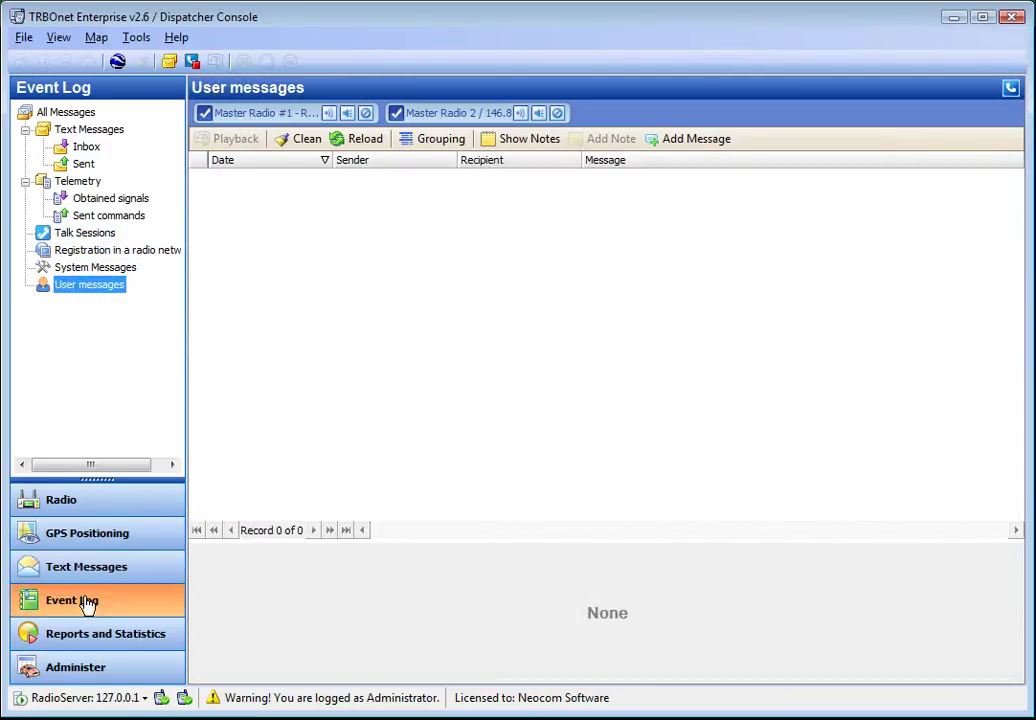
- Generate the Location for period GPS report for all radios with a start date of 24.03.2010 0:00
click(80, 637)
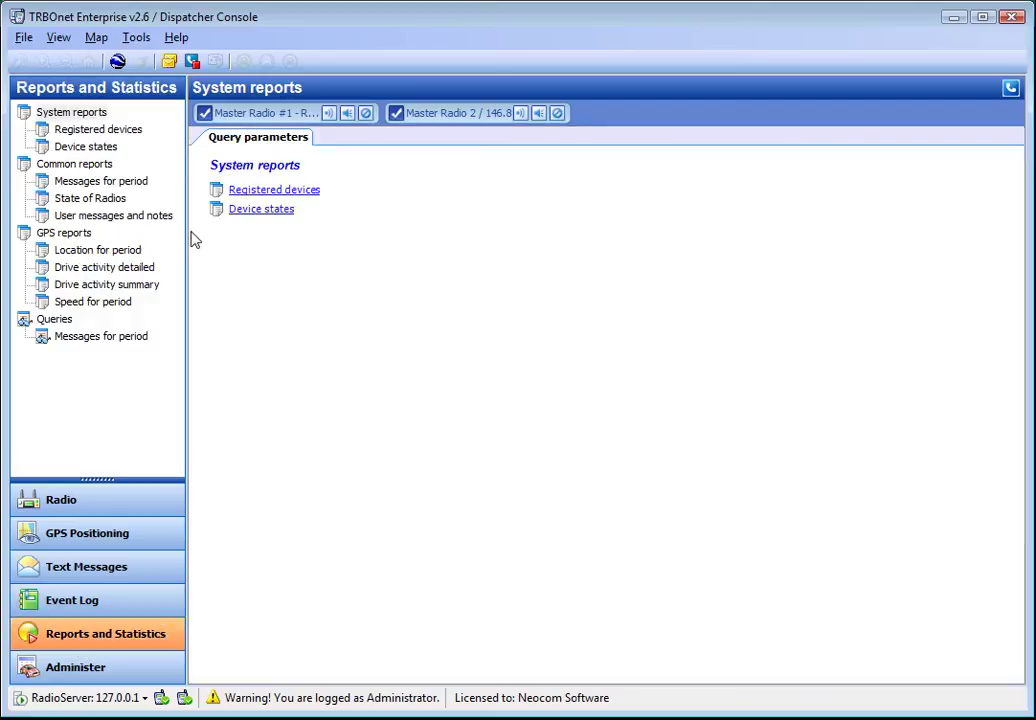
click(97, 250)
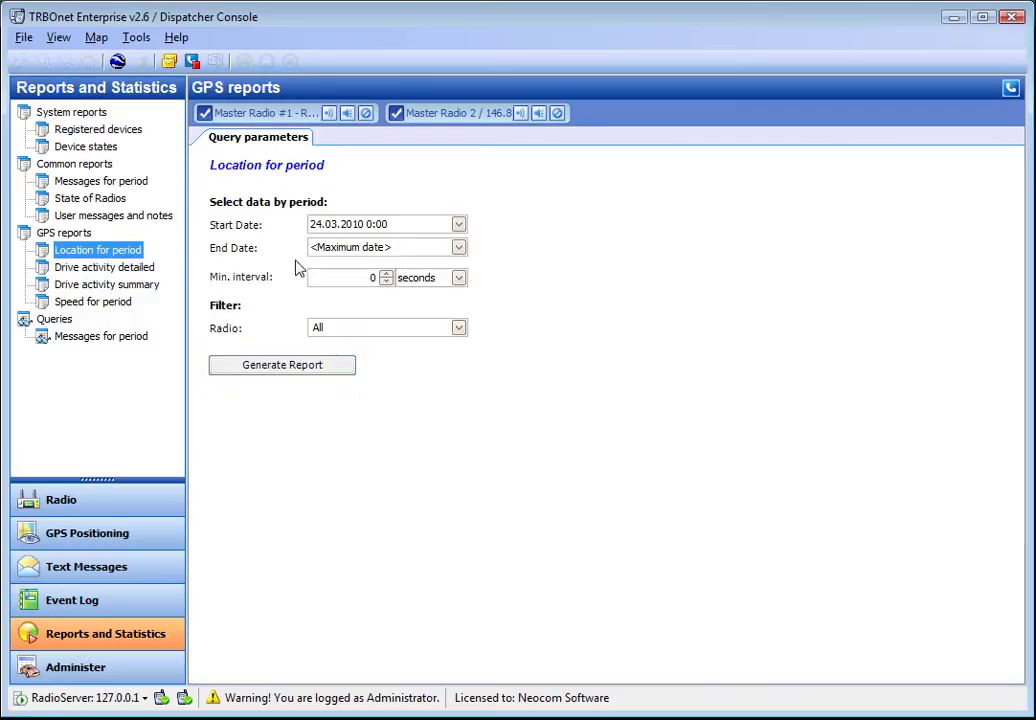
click(291, 366)
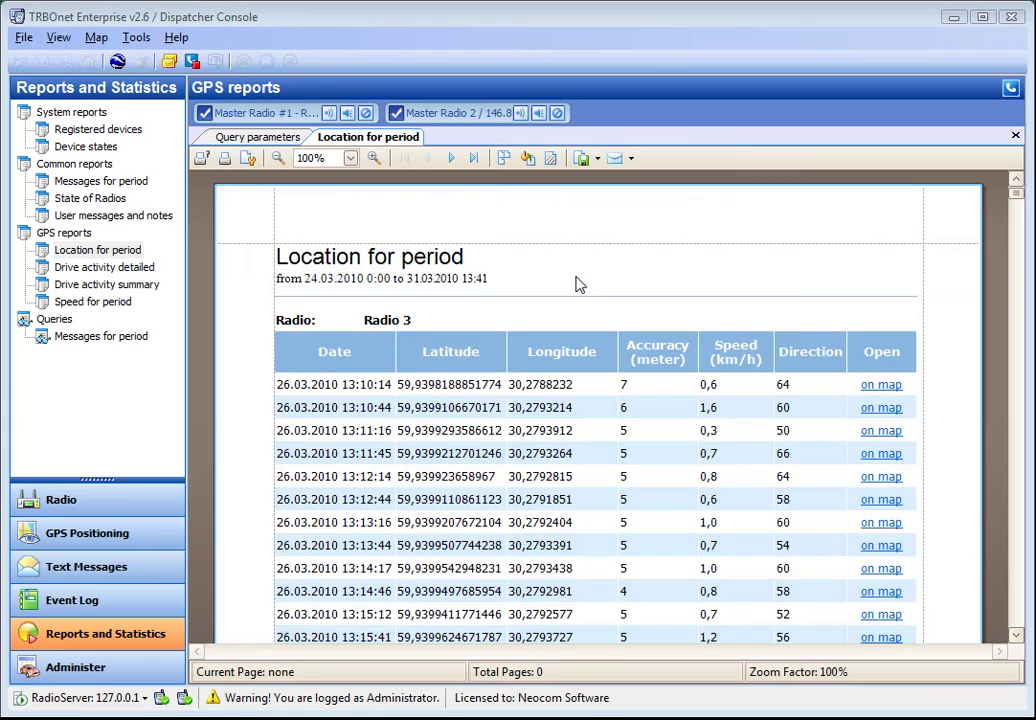
- Look through the first pages of the location report and check the file formats it can be exported to
scroll(604, 288, down, 5)
scroll(604, 288, down, 9)
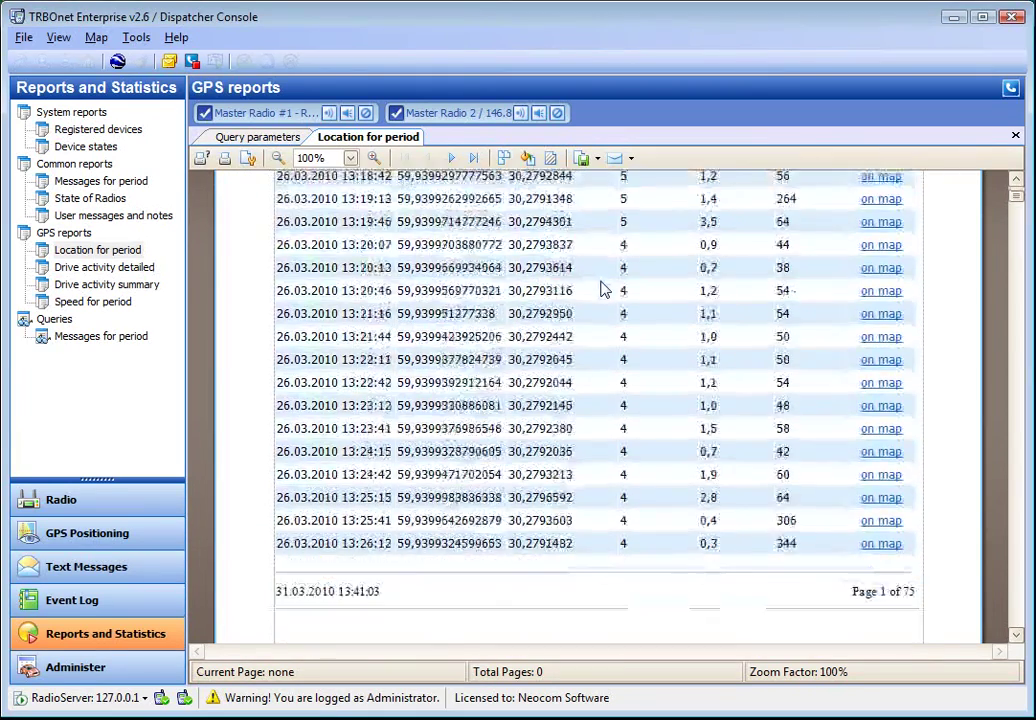
scroll(603, 287, down, 3)
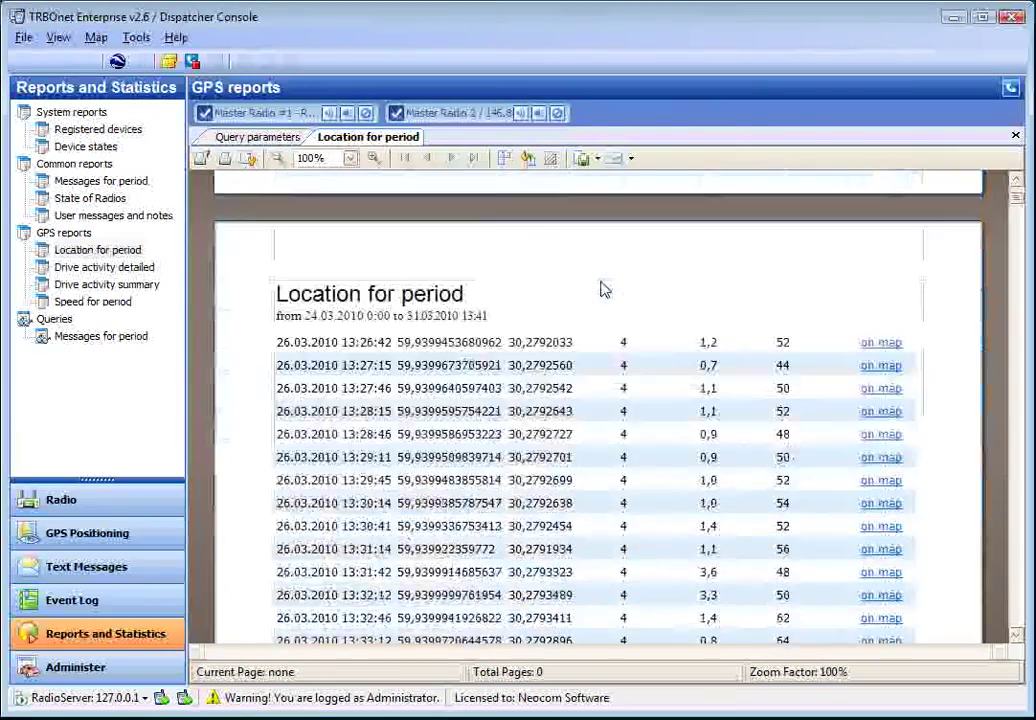
scroll(600, 282, down, 2)
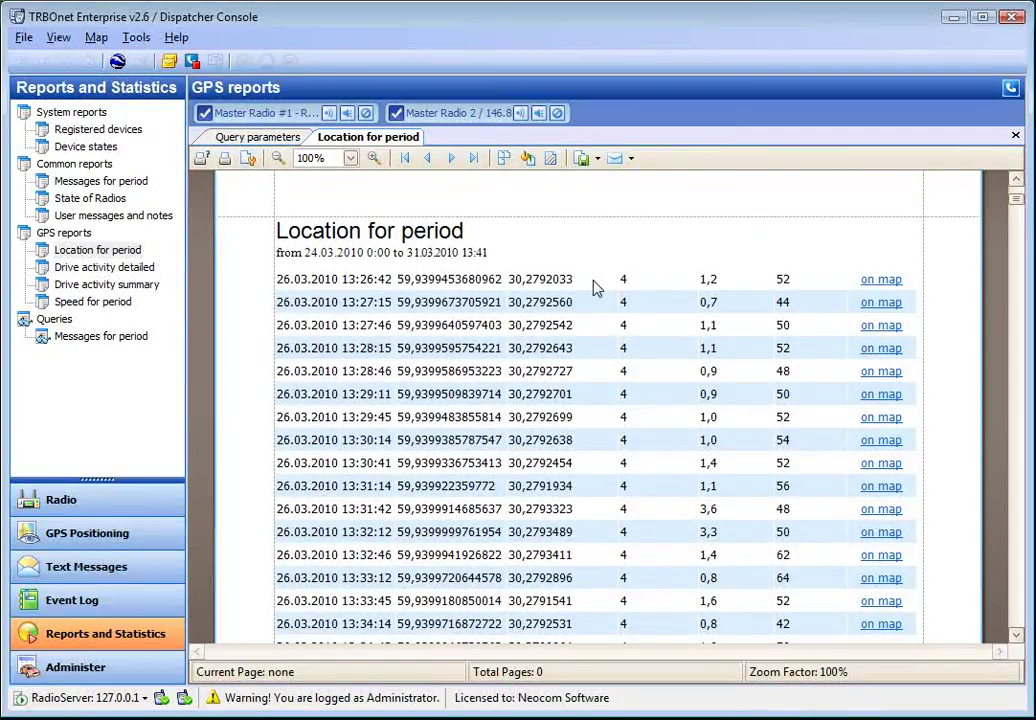
click(597, 160)
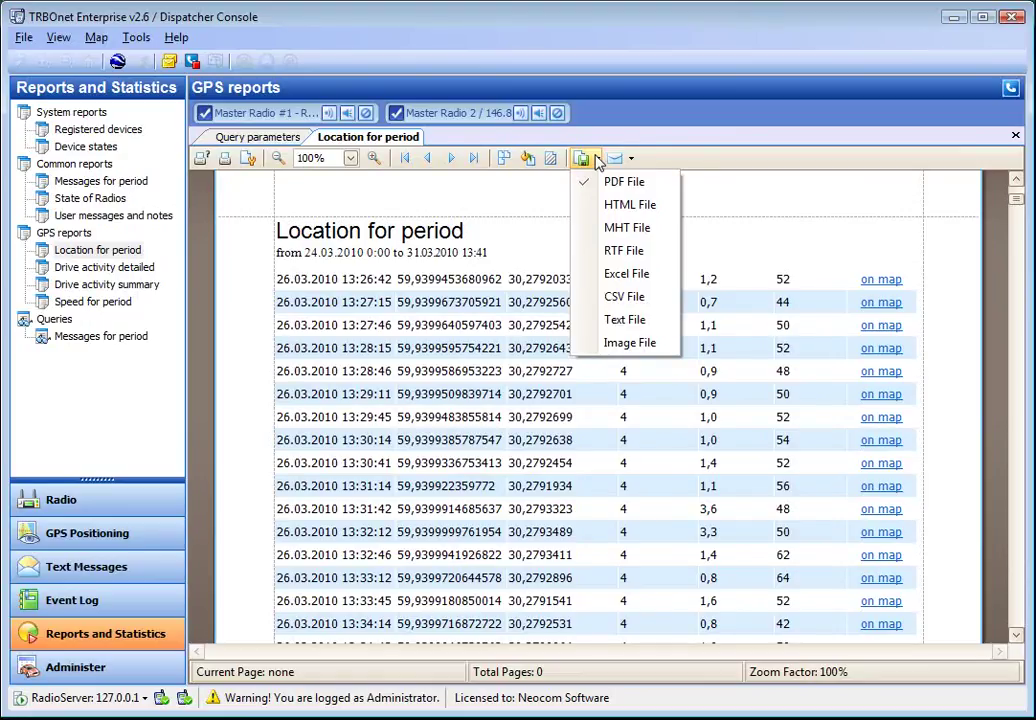
click(288, 218)
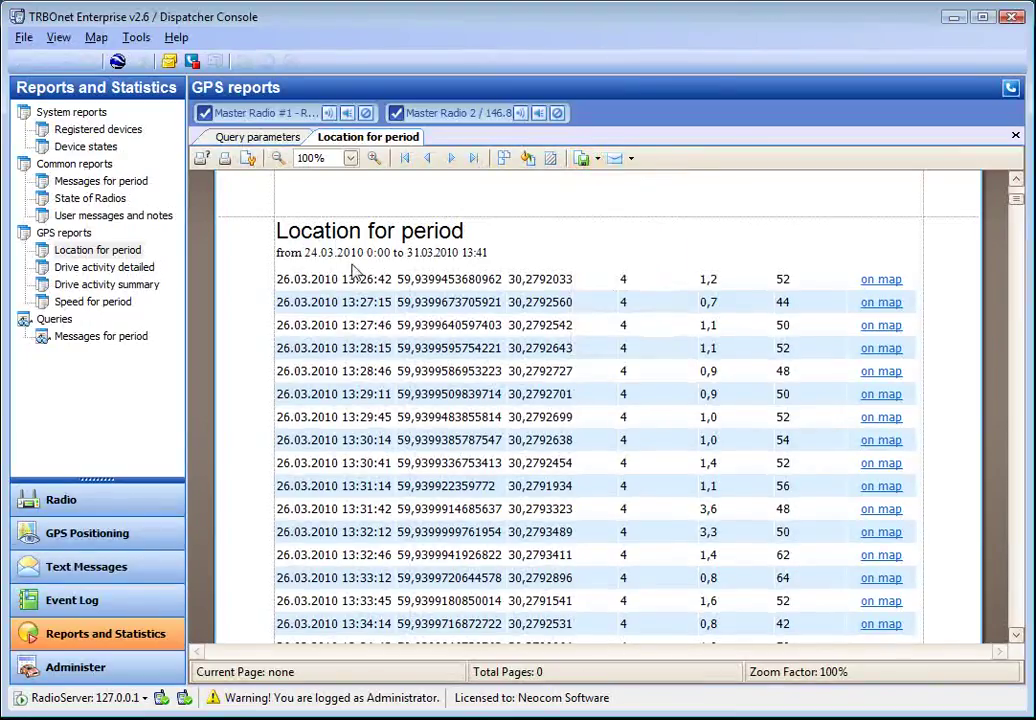
- Review the administration sections in order: CrossPatch, Database, Disabled Radios, Dispatchers, Master Radios, Tasks, Telemetry and Radios
click(100, 667)
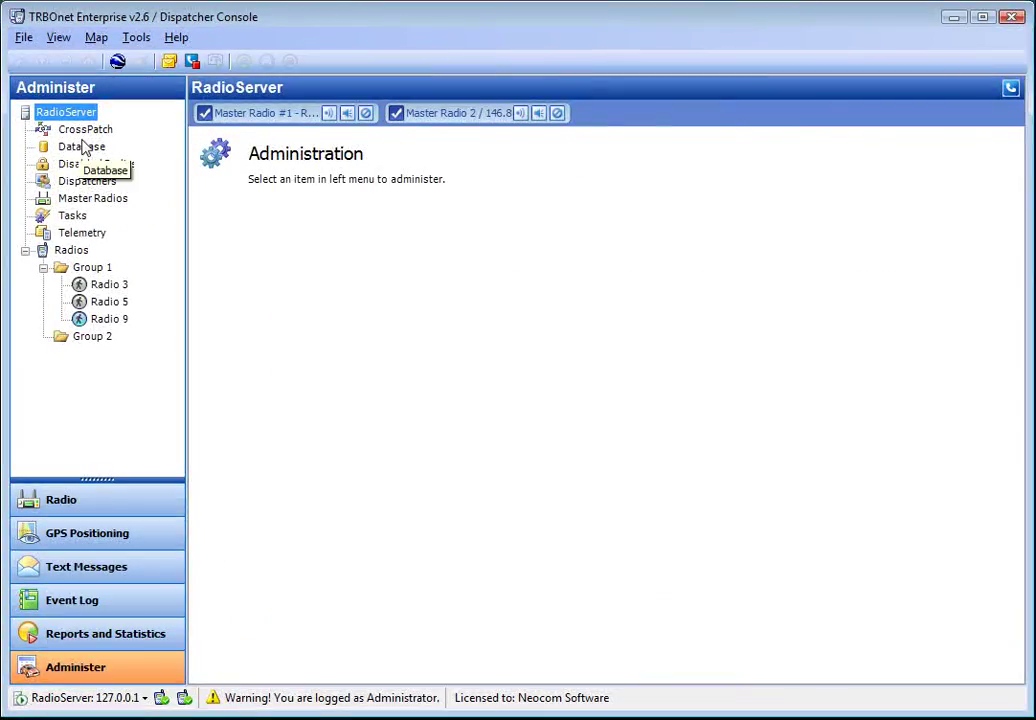
click(84, 135)
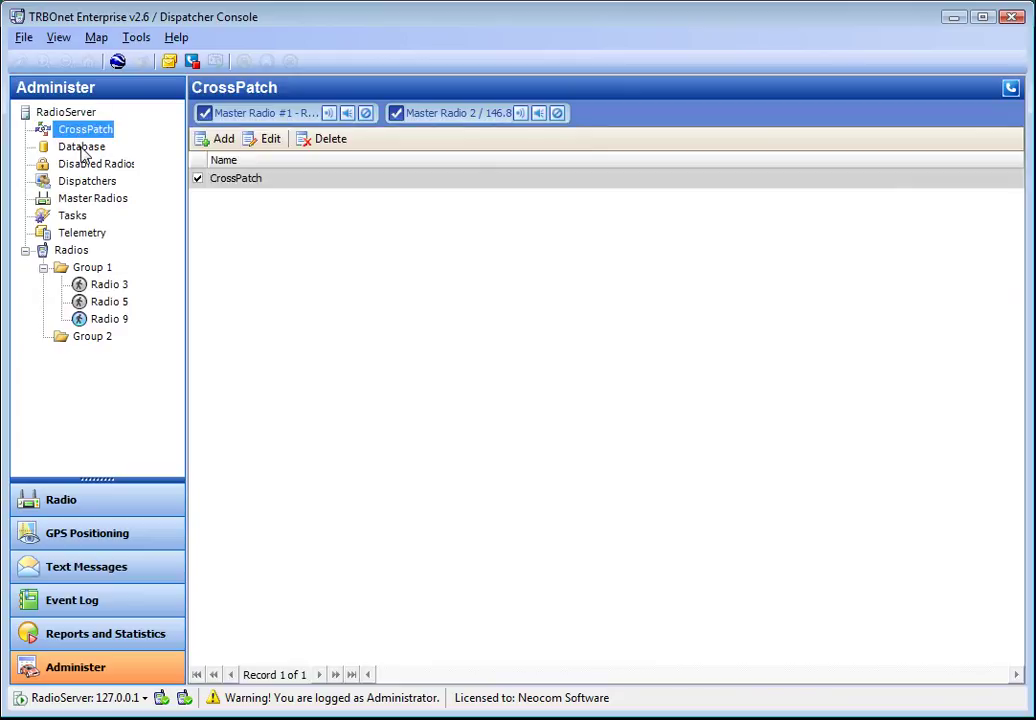
click(85, 148)
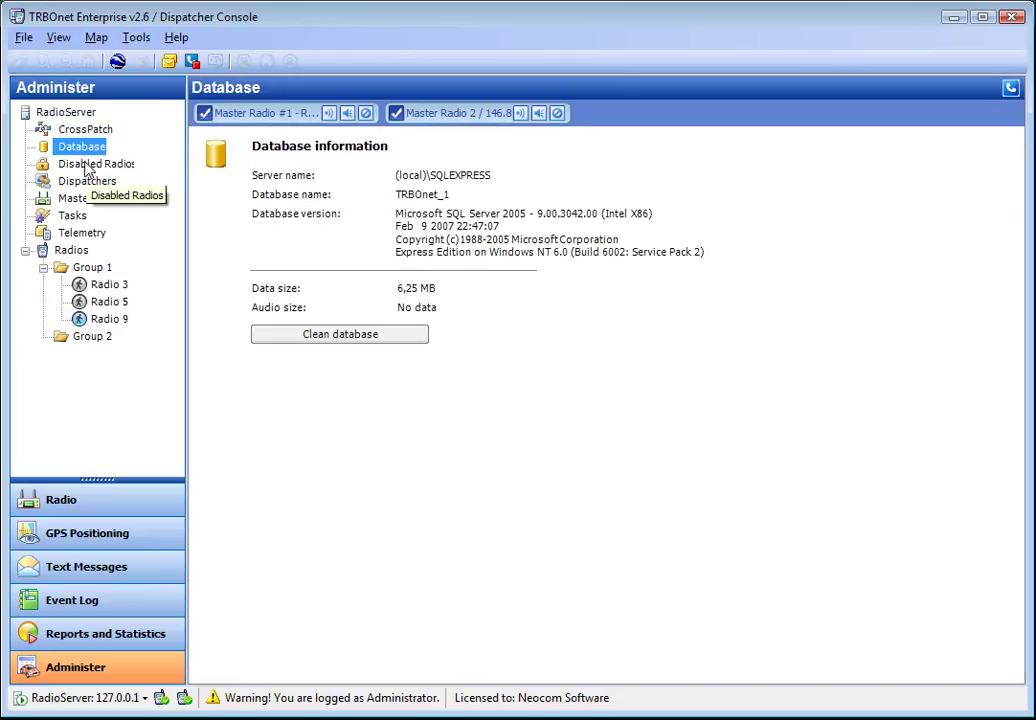
click(90, 165)
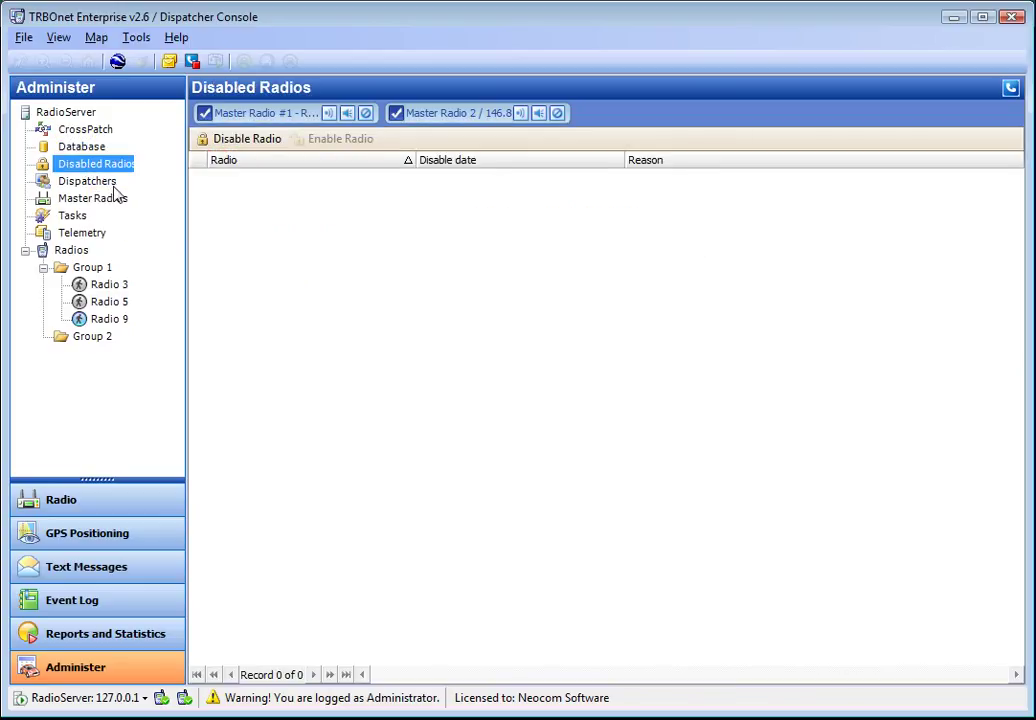
click(85, 188)
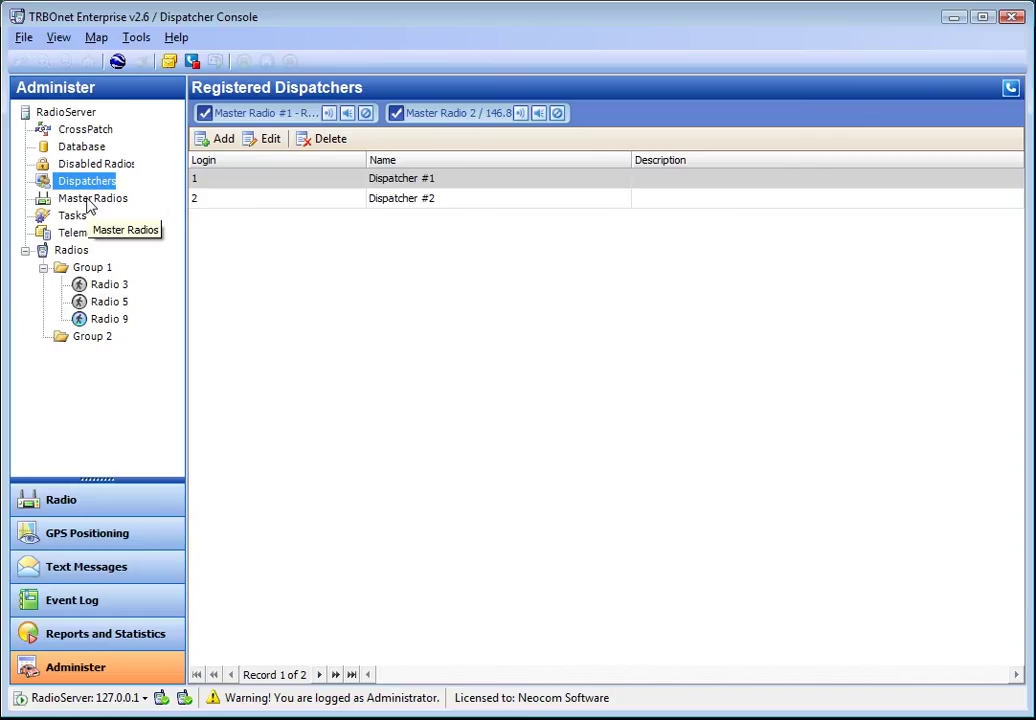
click(88, 200)
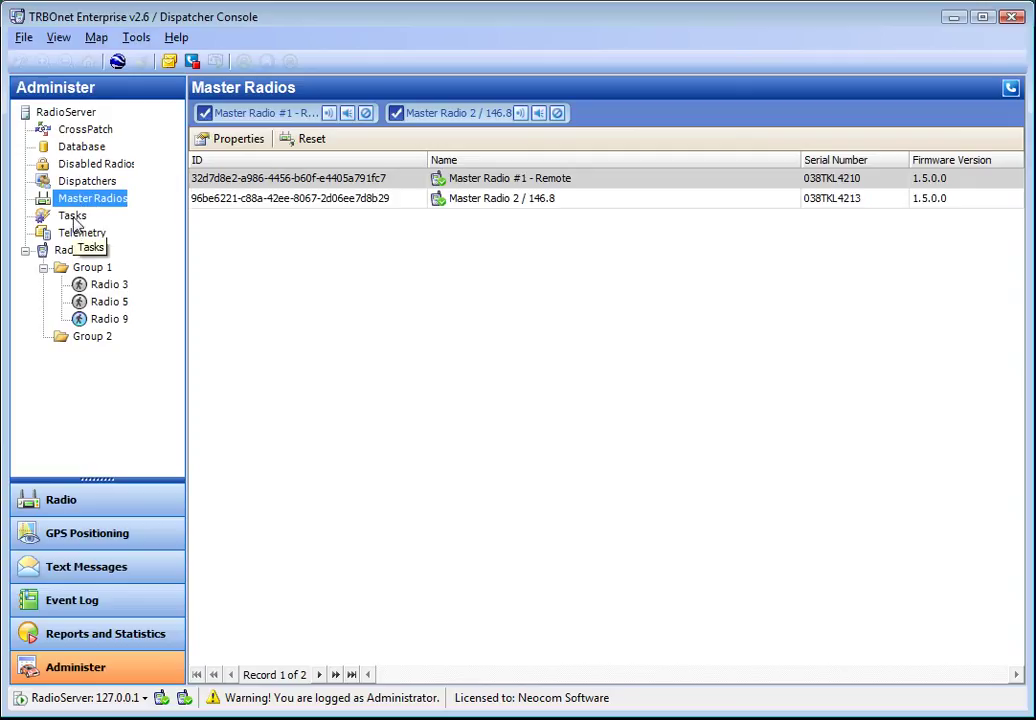
click(73, 217)
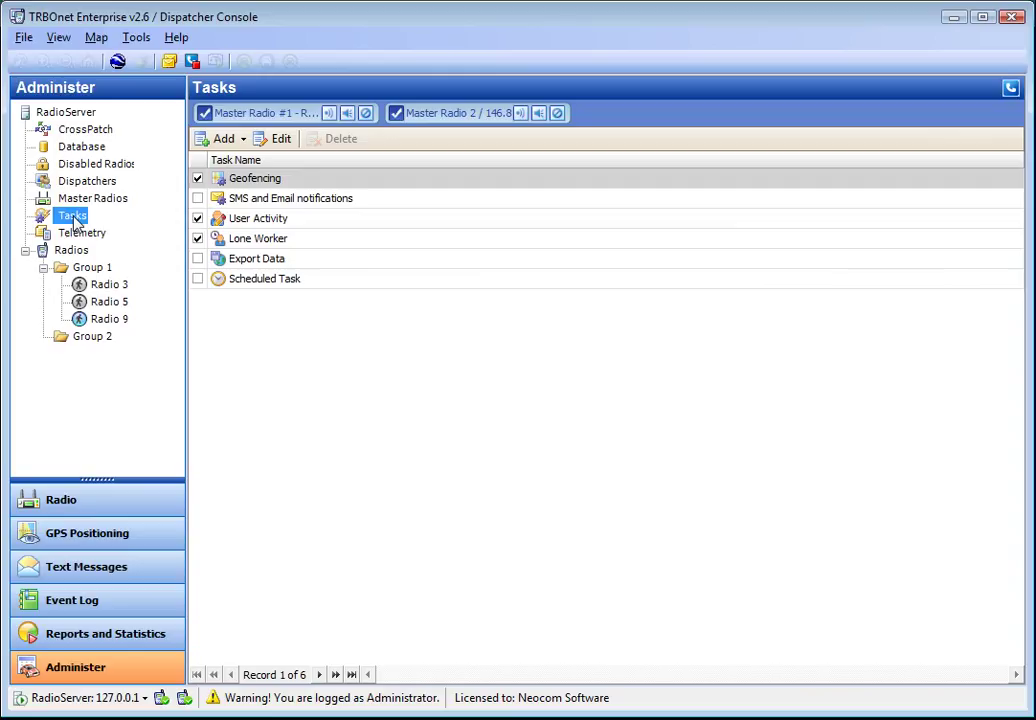
click(84, 236)
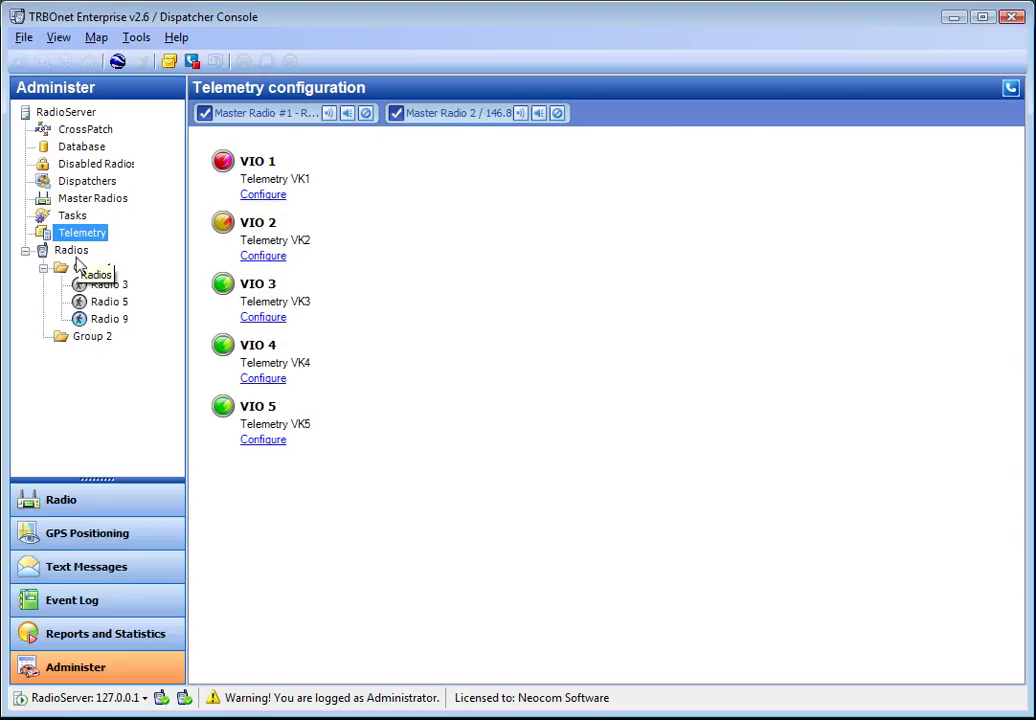
click(68, 254)
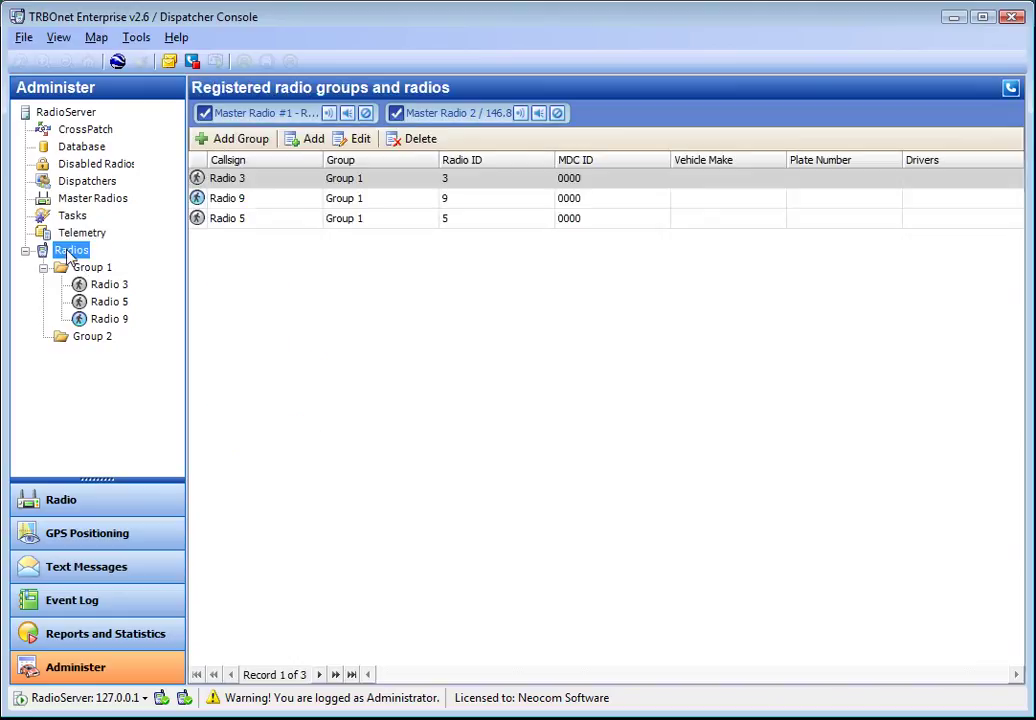